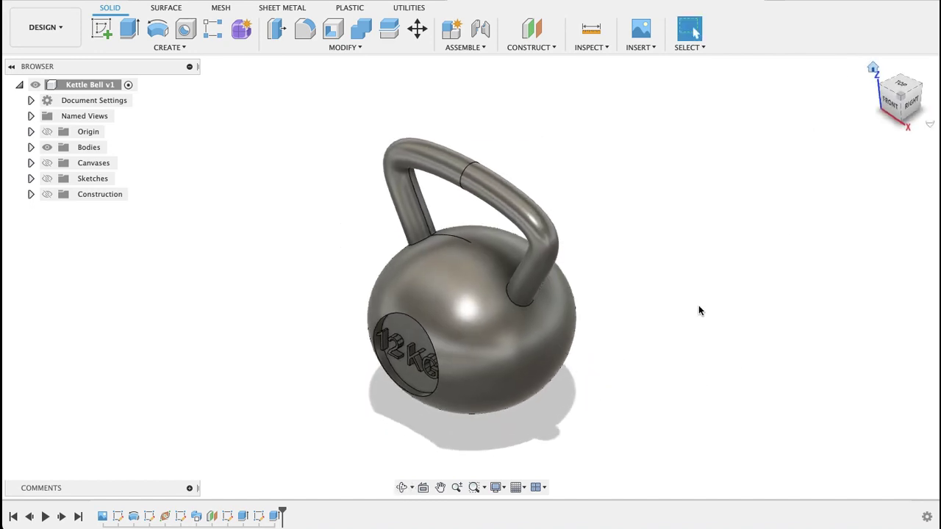
middle_click_drag(649, 367, 300, 356, "shift")
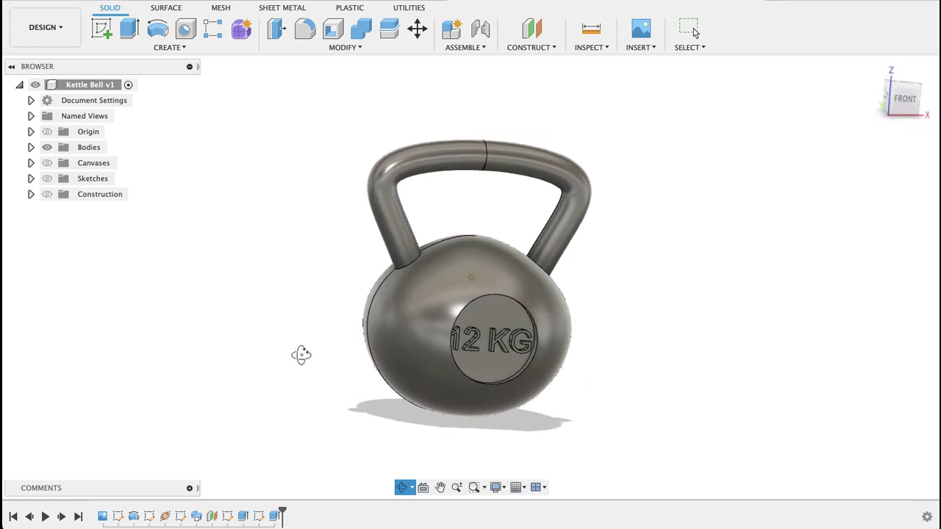
key("Escape")
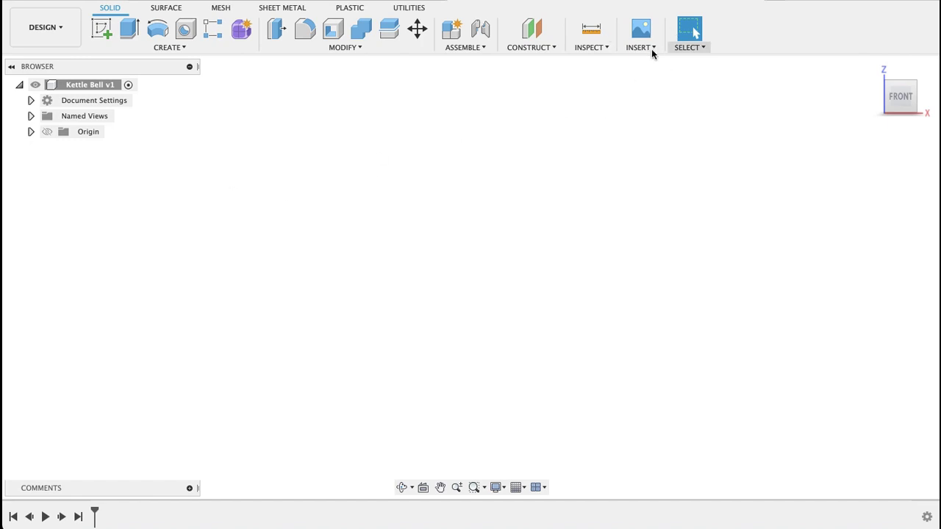
Insert images.jpeg from the computer's Downloads folder as a canvas on the XZ origin plane.
left_click(642, 47)
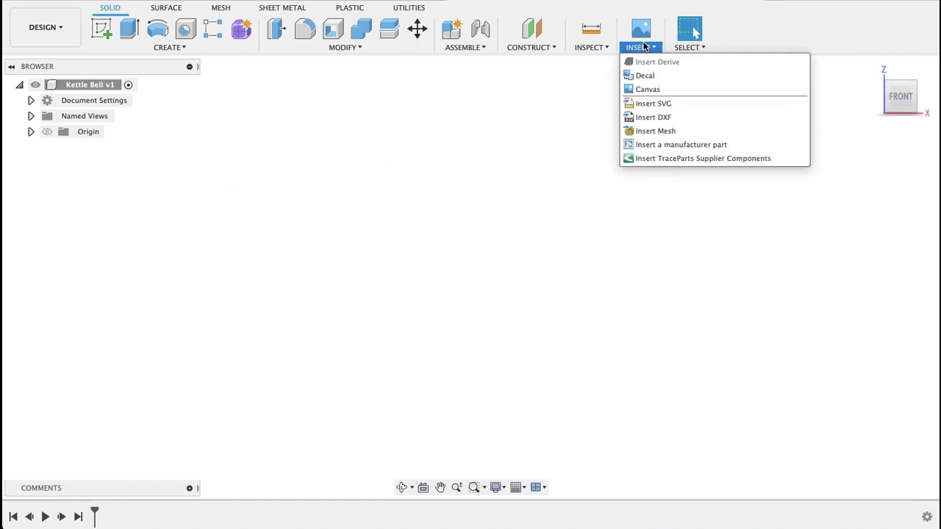
left_click(648, 88)
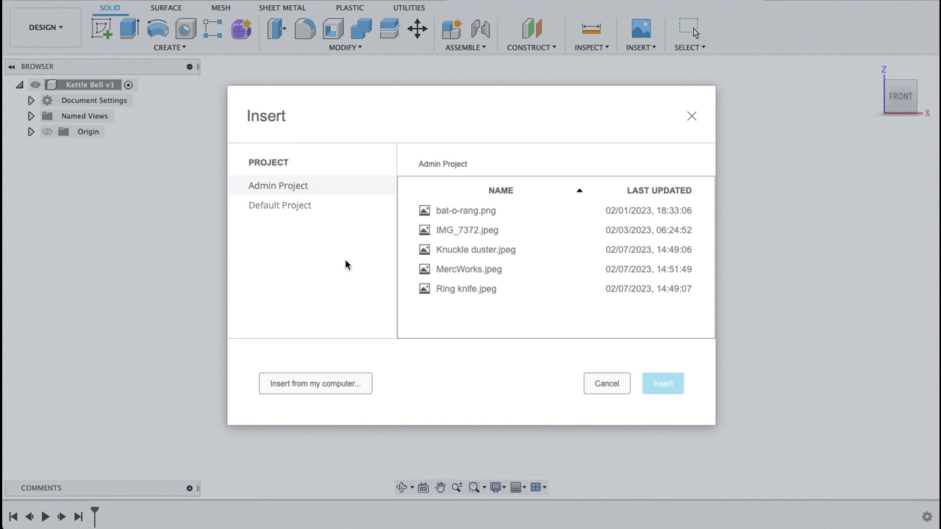
left_click(287, 384)
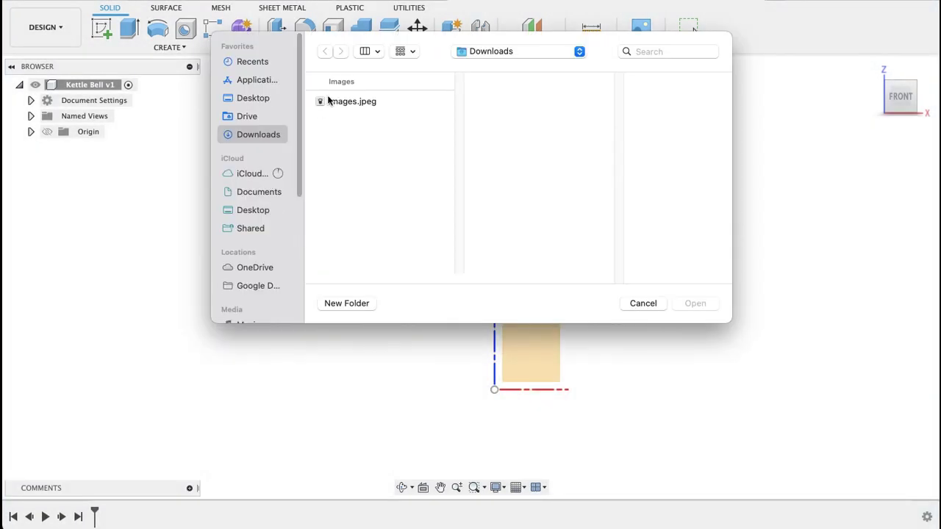
double_click(346, 101)
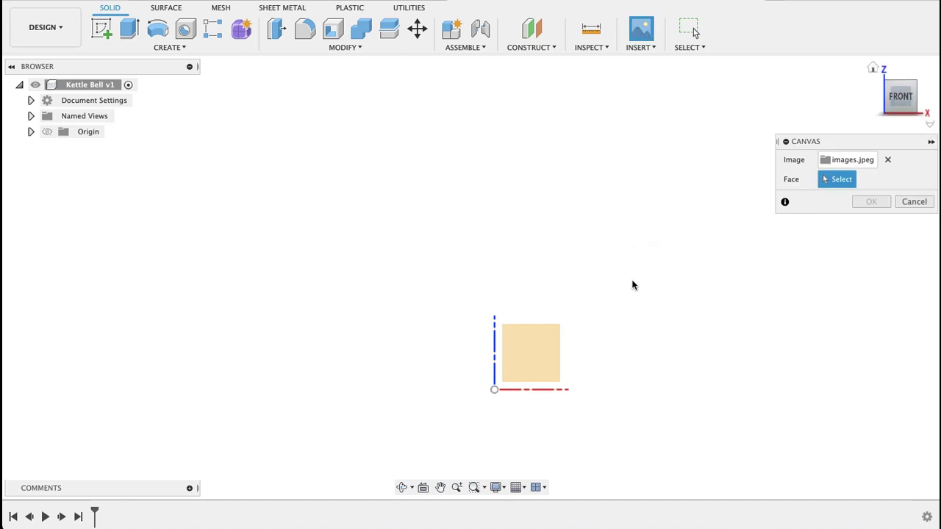
left_click(540, 333)
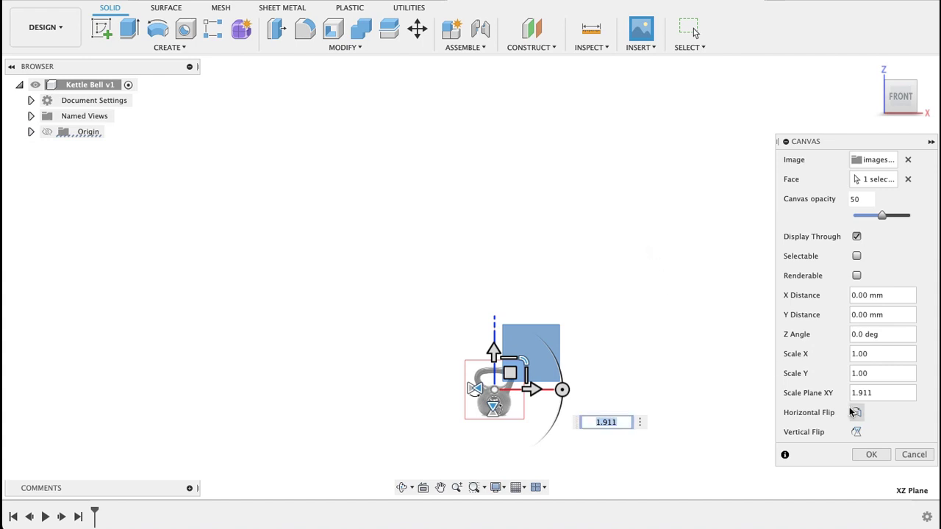
left_click(884, 457)
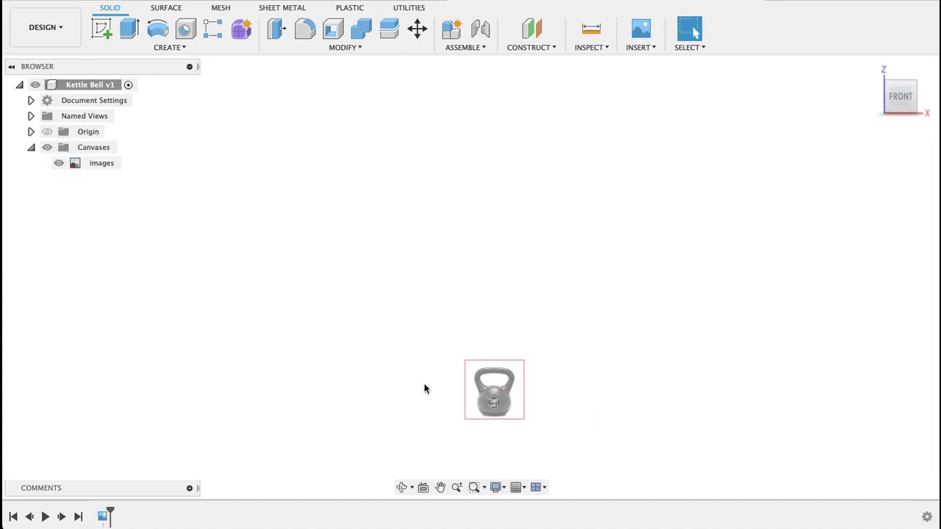
Calibrate the kettlebell canvas by setting the distance across the handle's outer edges to 150 mm.
left_click(91, 163)
right_click(92, 163)
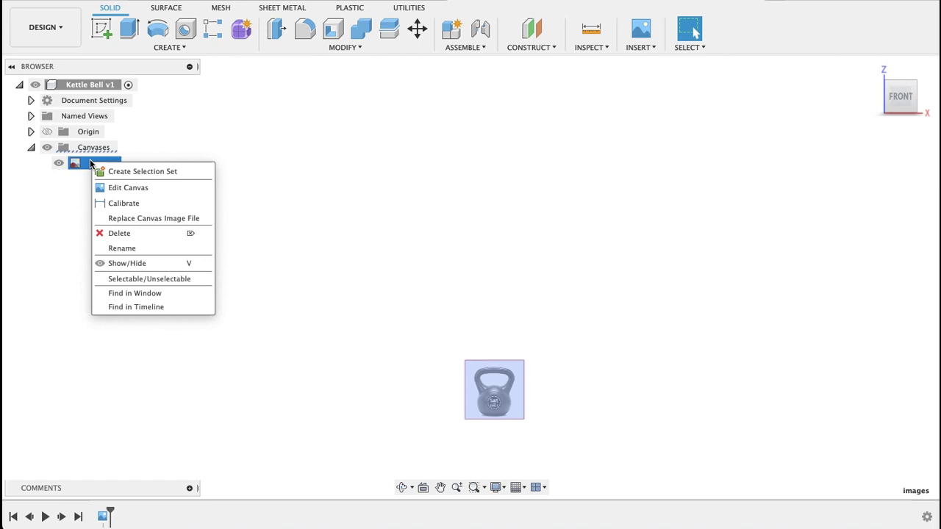
left_click(123, 202)
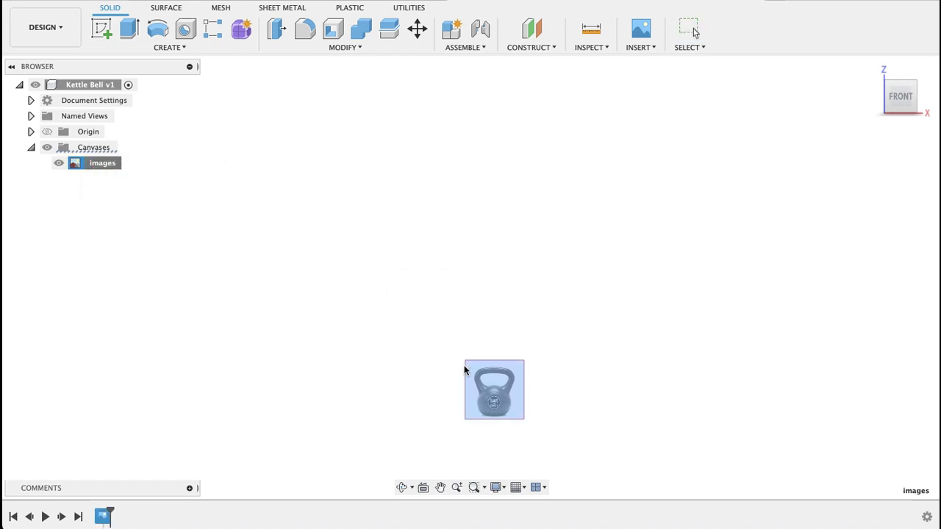
scroll(482, 379, "up", 3)
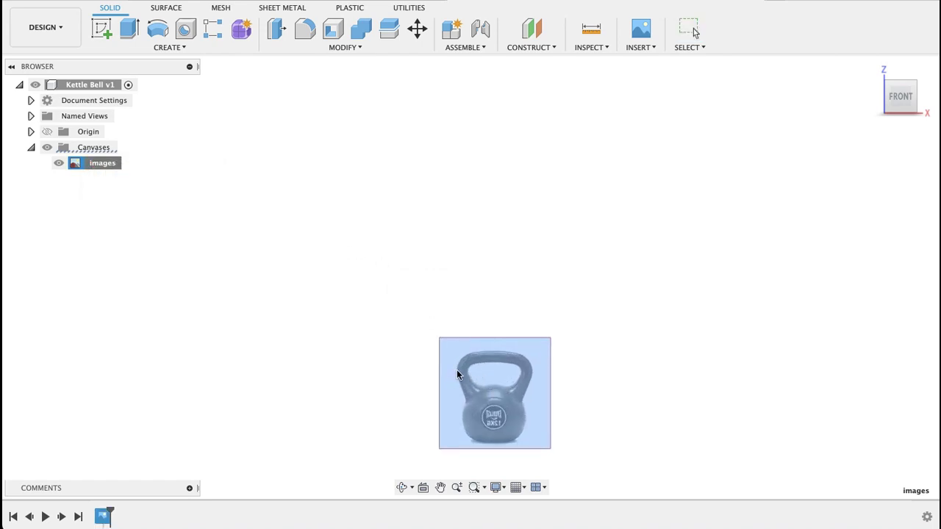
left_click(456, 370)
left_click(533, 369)
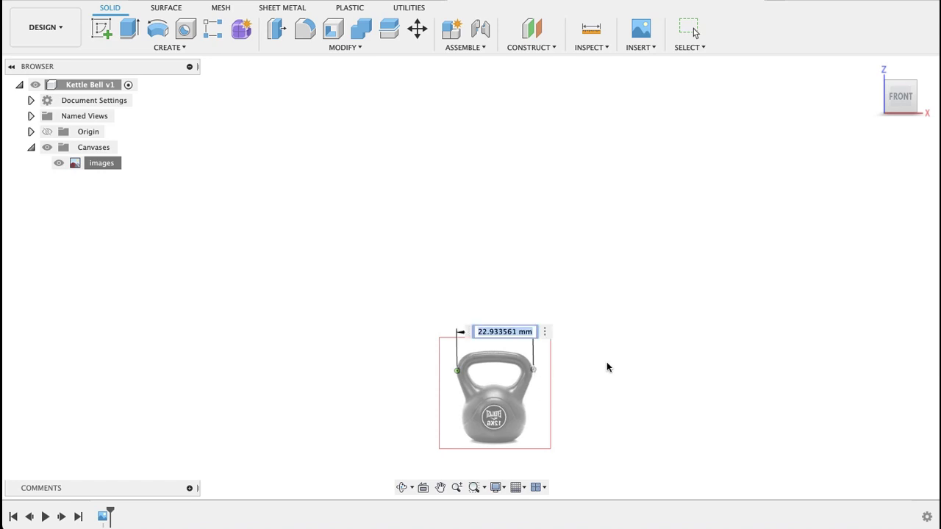
type("150")
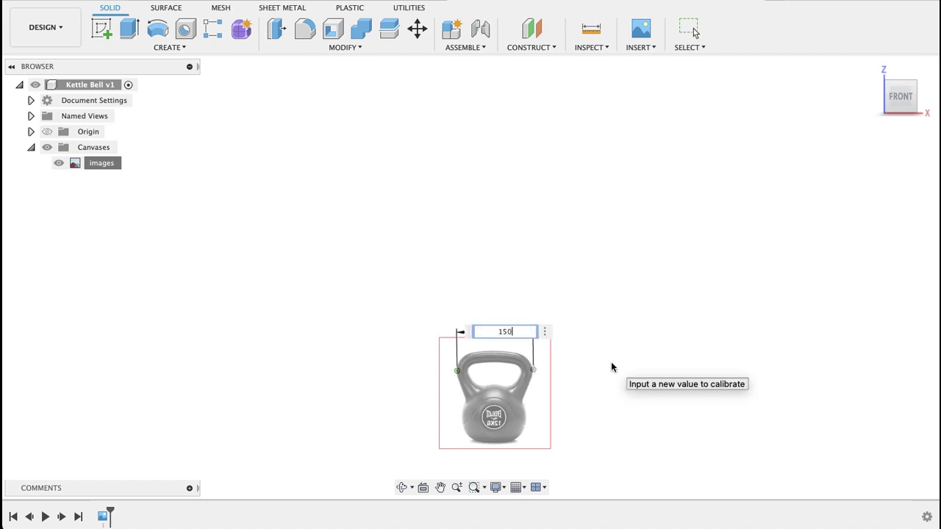
key("Return")
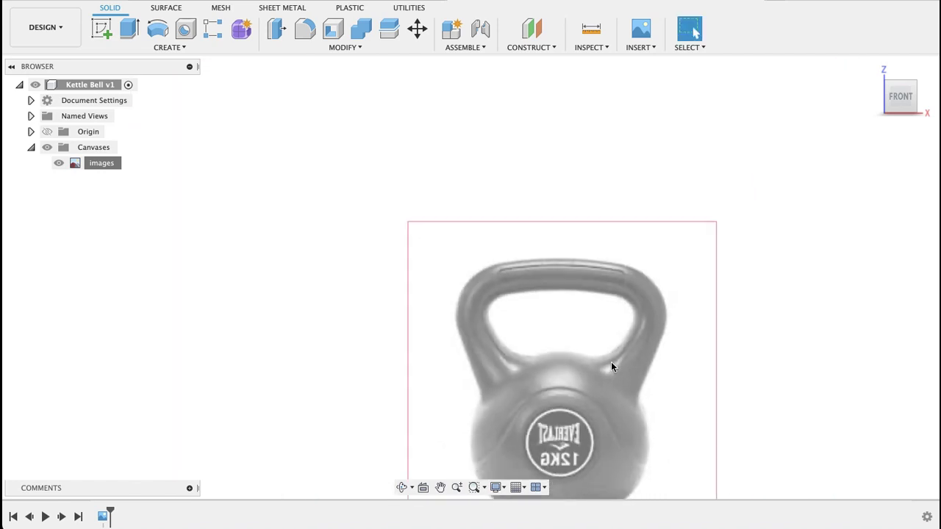
Show the origin and shift the canvas upward 100 mm so the kettlebell's base sits at the origin.
scroll(611, 365, "down", 3)
middle_click_drag(216, 223, 302, 243)
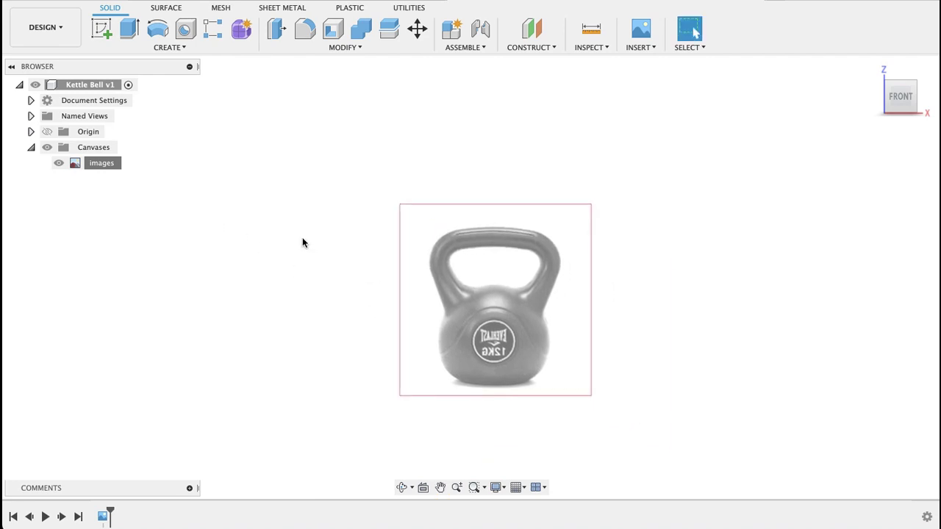
left_click(47, 132)
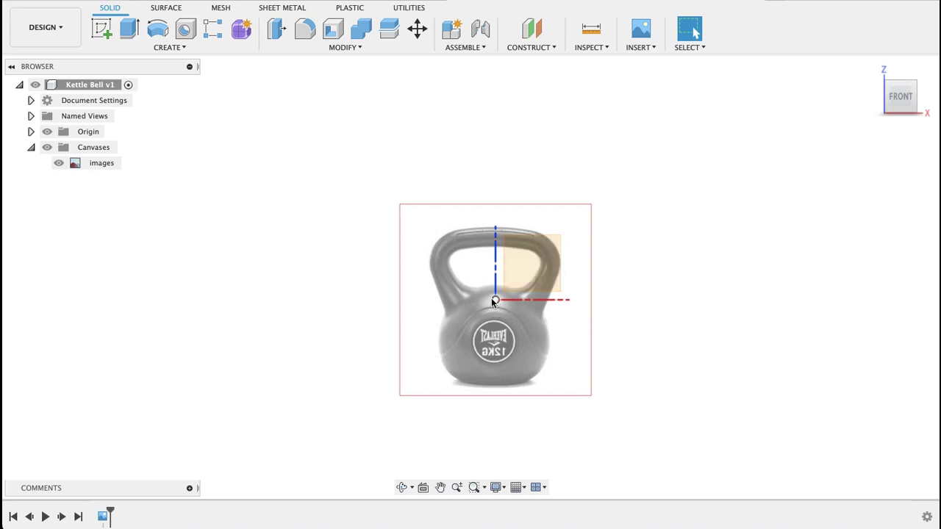
right_click(95, 163)
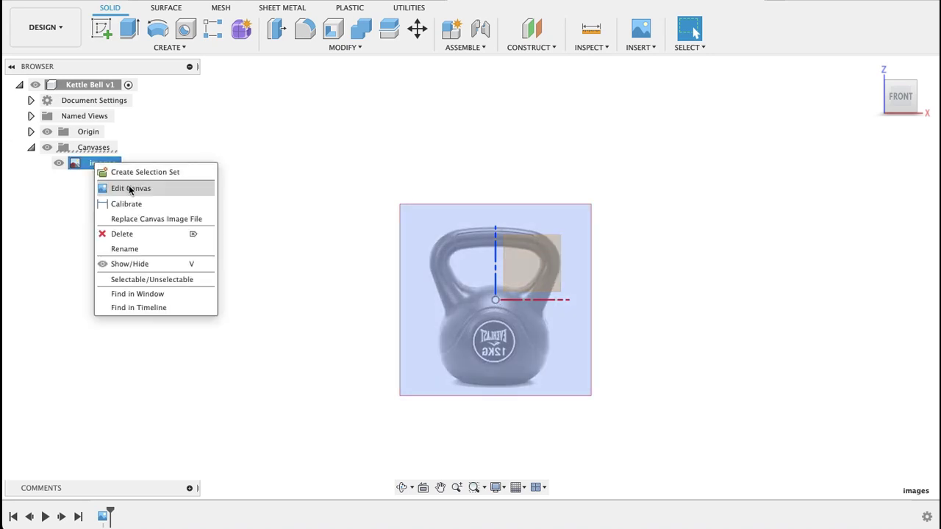
left_click(130, 187)
left_click_drag(493, 261, 490, 171)
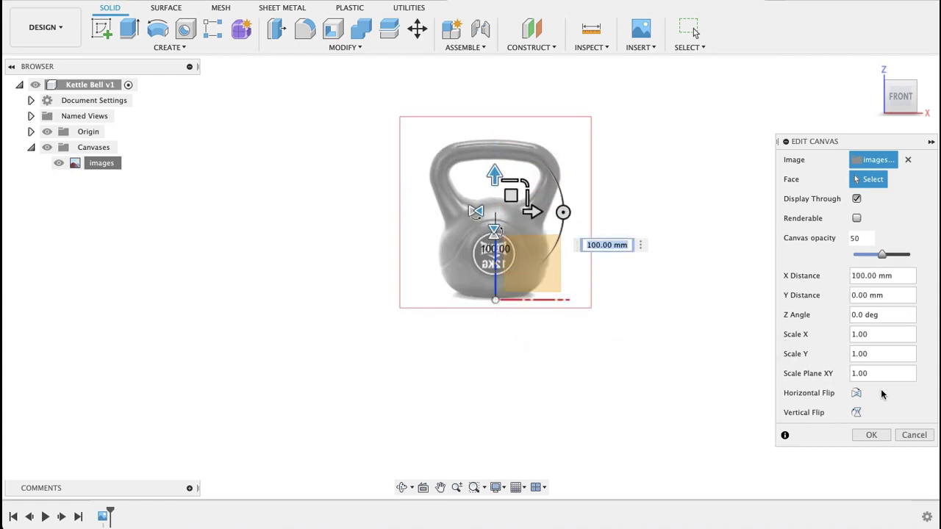
left_click(871, 436)
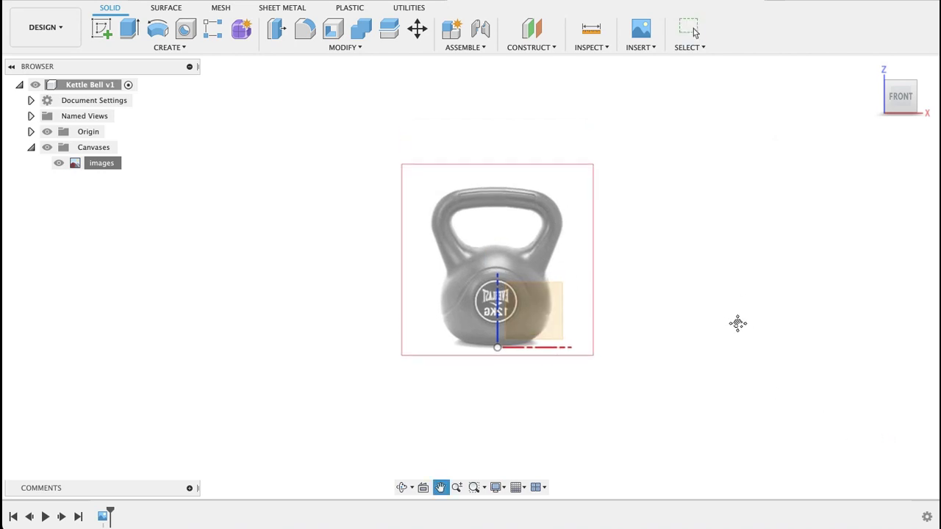
Create a new sketch on the XZ origin plane over the kettlebell image.
scroll(505, 214, "up", 4)
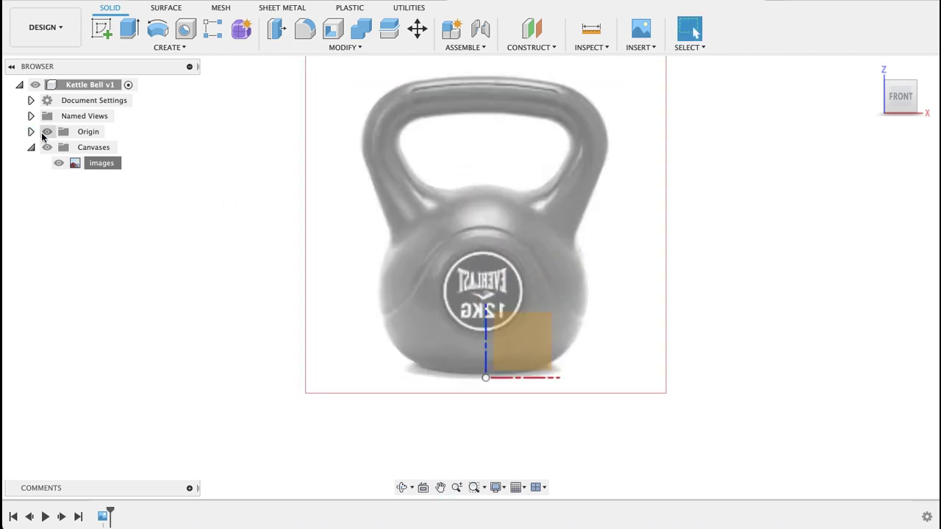
left_click(273, 168)
left_click(50, 133)
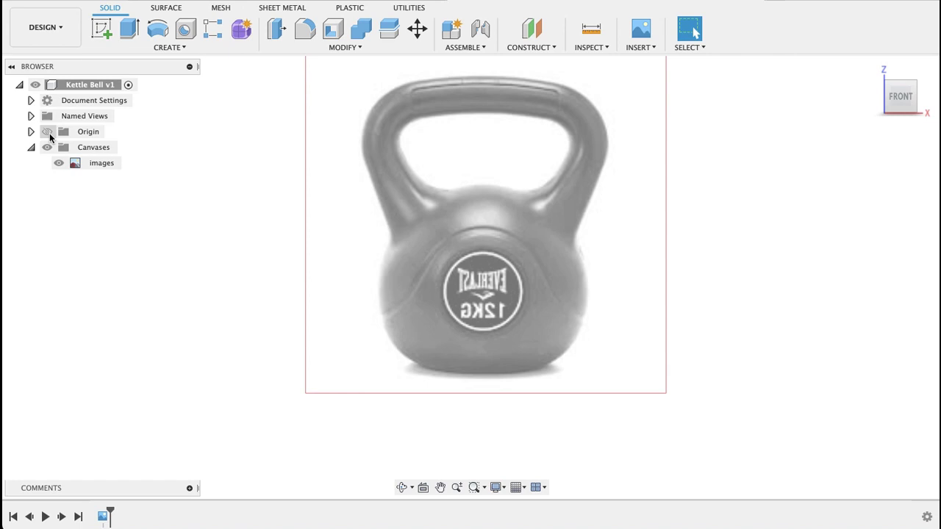
left_click(47, 132)
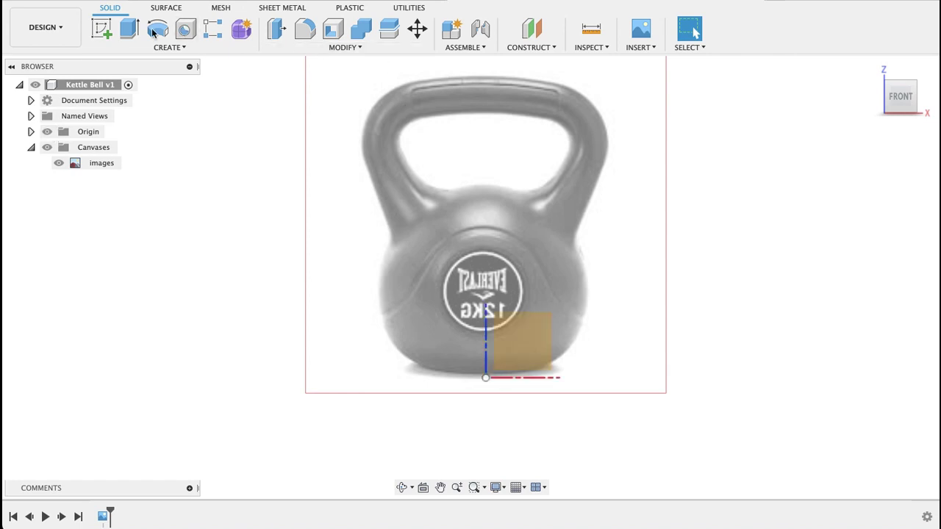
left_click(107, 31)
left_click(541, 360)
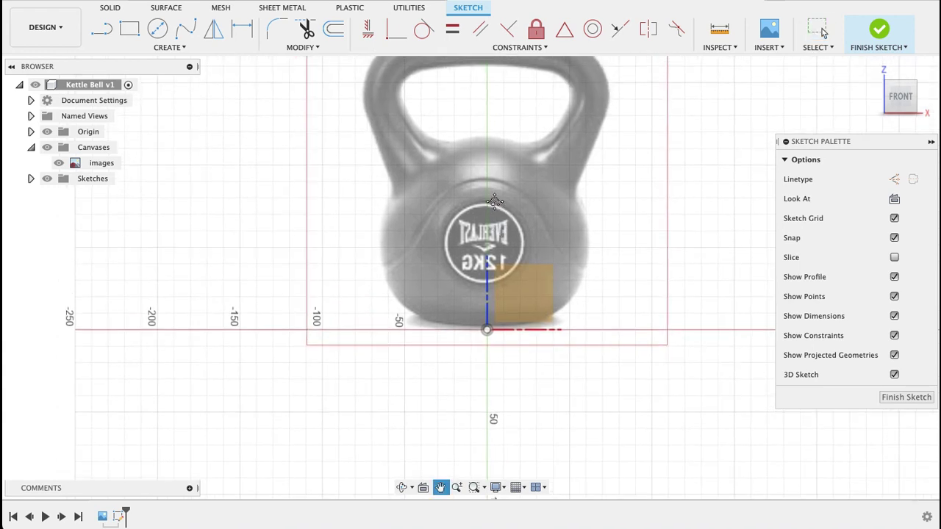
Draw a fit point spline from the origin around the kettlebell body's left outline, ending on the vertical axis about 120 mm above the origin.
left_click(185, 28)
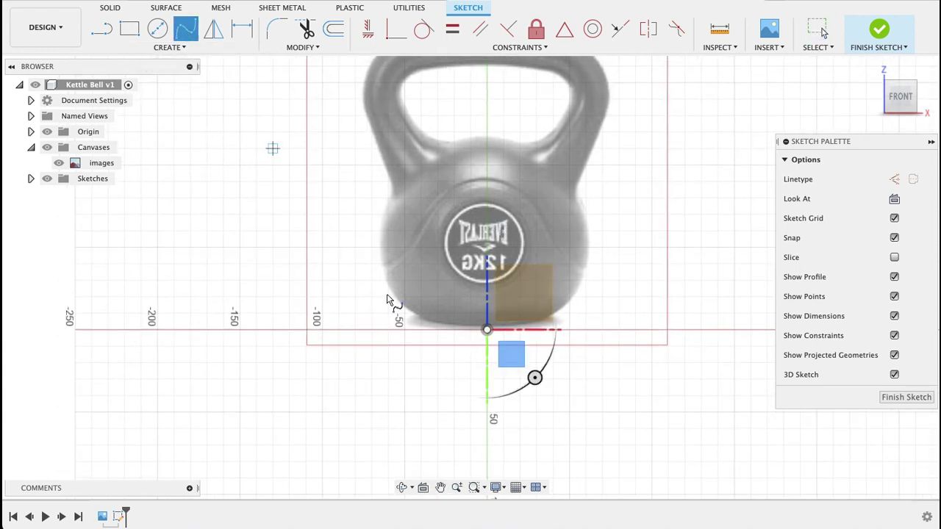
left_click(420, 314)
left_click(381, 268)
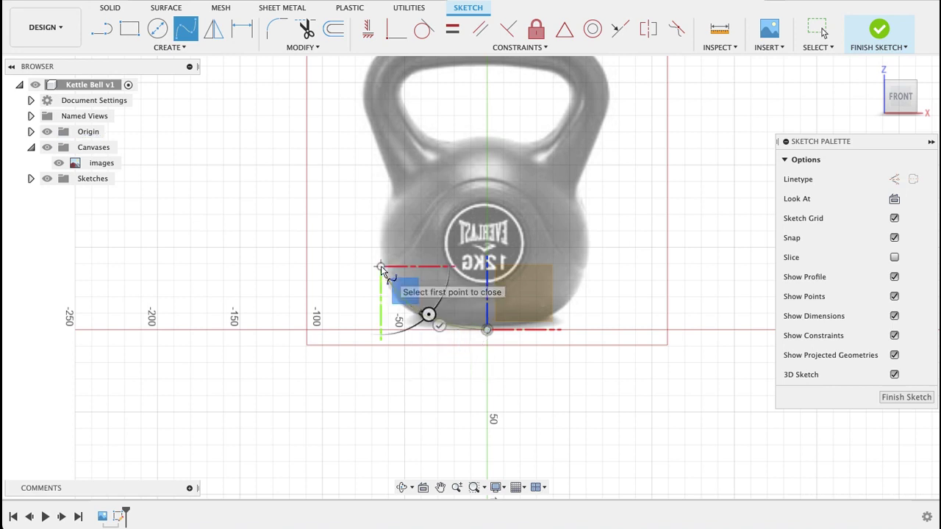
left_click(380, 198)
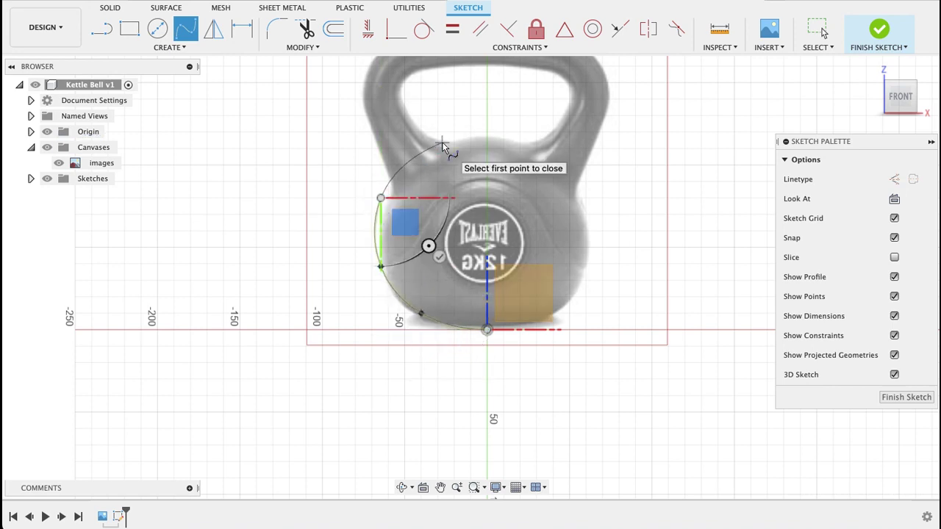
left_click(441, 142)
left_click(487, 133)
left_click(535, 179)
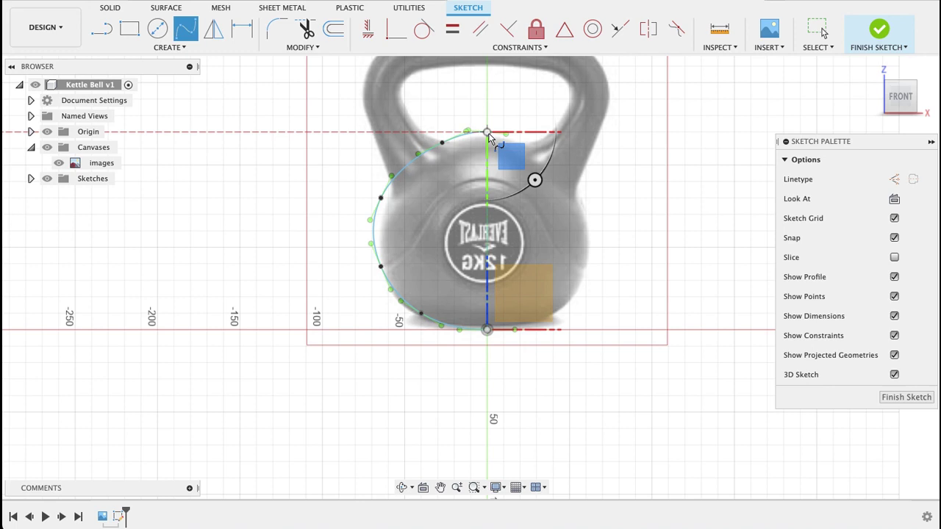
Close the half profile with a vertical line from the spline's top end to the origin and finish the sketch.
key("l")
left_click(487, 134)
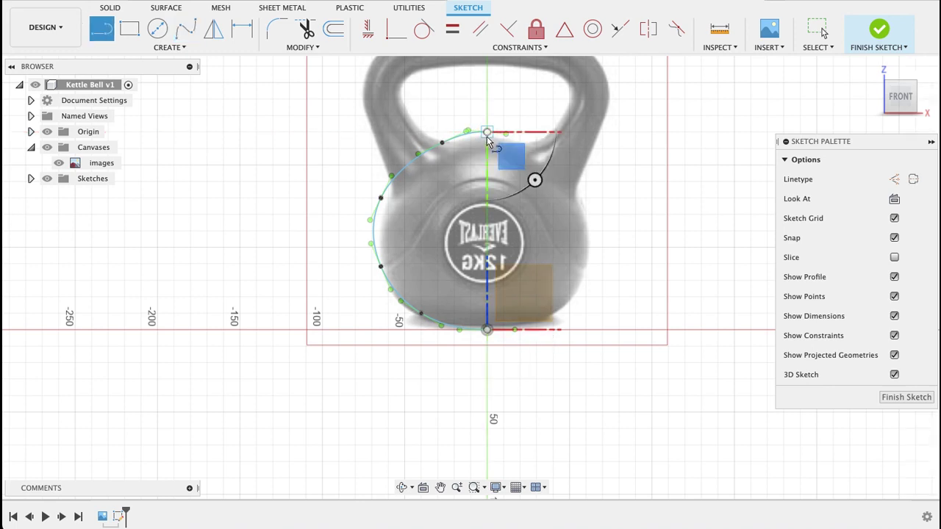
left_click(487, 330)
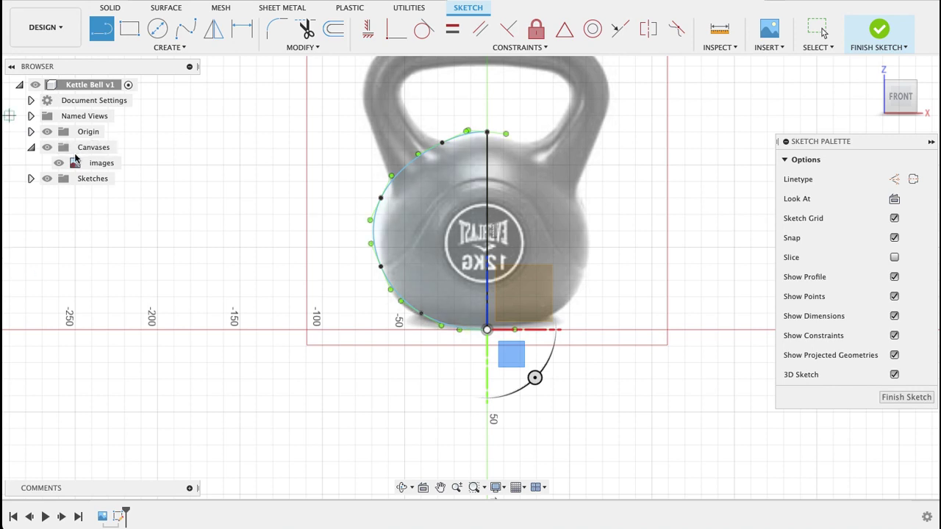
left_click(48, 148)
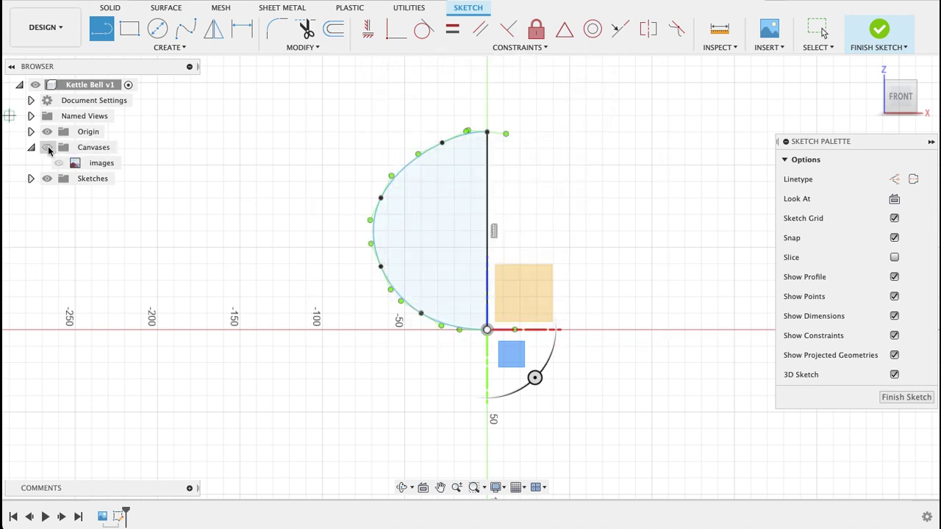
left_click(47, 148)
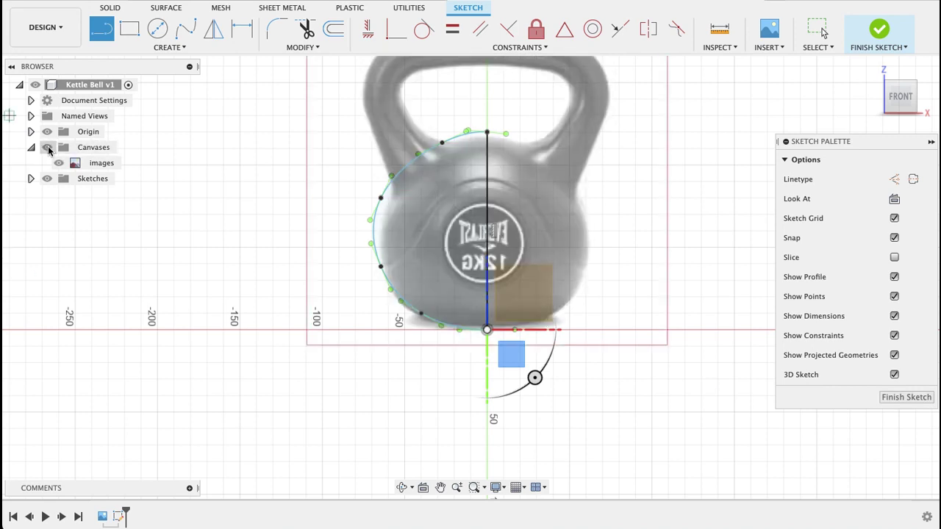
left_click(908, 398)
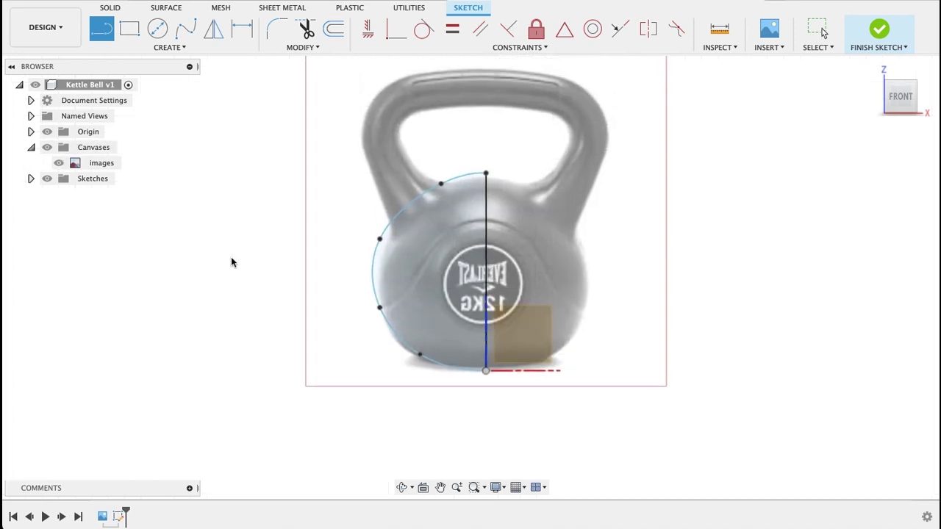
Hide the canvases and revolve the closed half profile 360° about its vertical line as a new body.
left_click(47, 148)
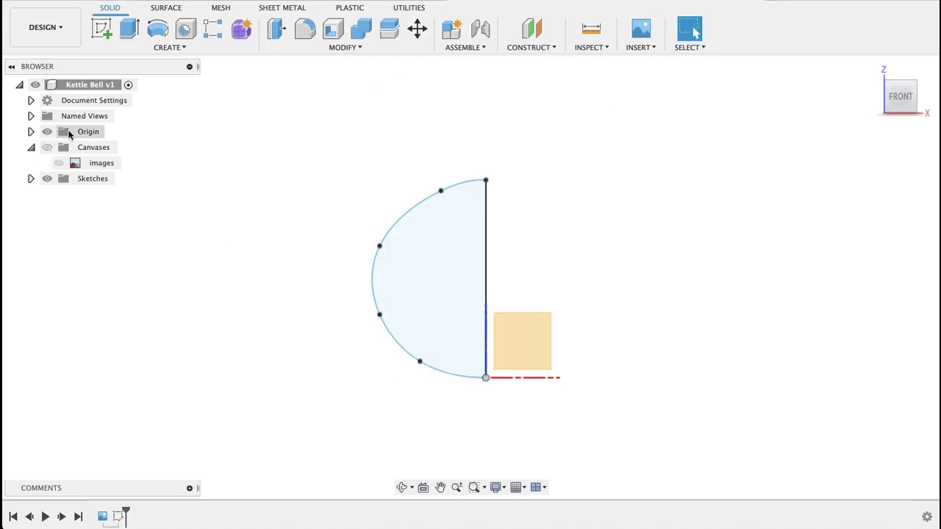
left_click(158, 28)
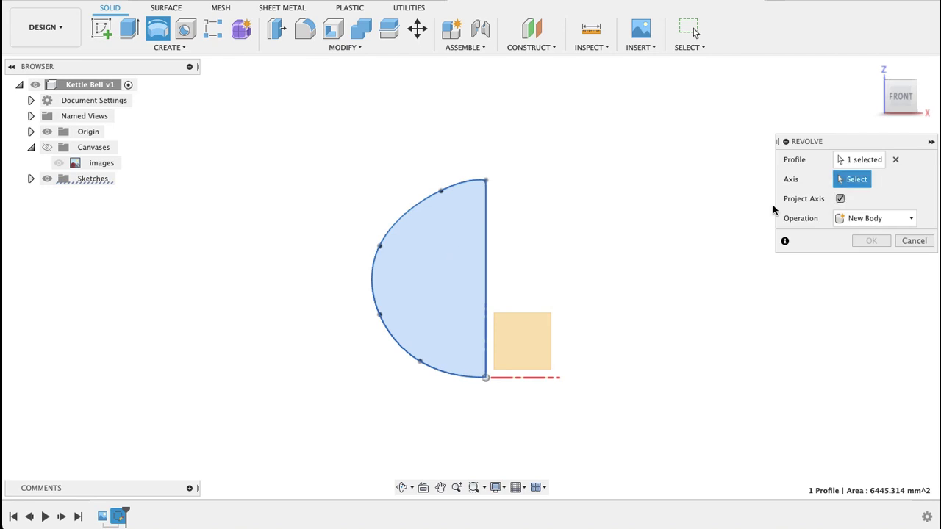
left_click(485, 272)
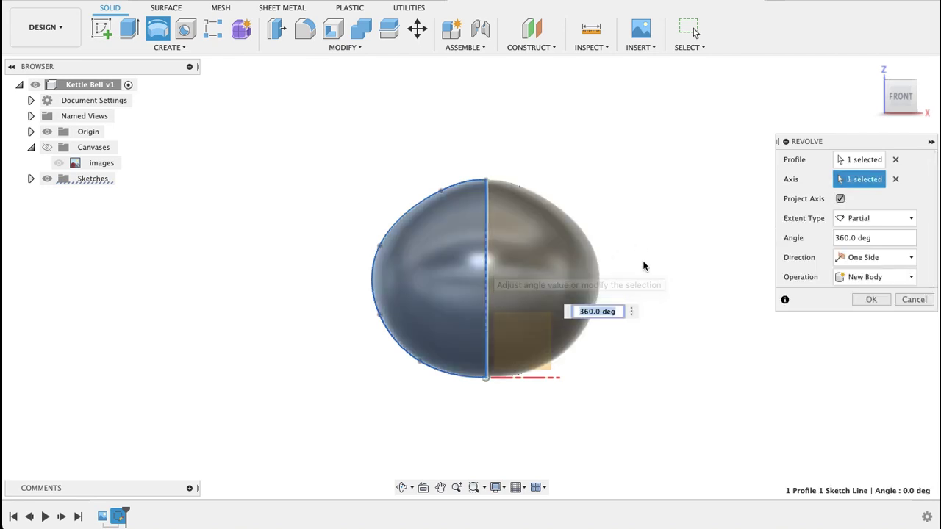
middle_click_drag(605, 269, 584, 191, "shift")
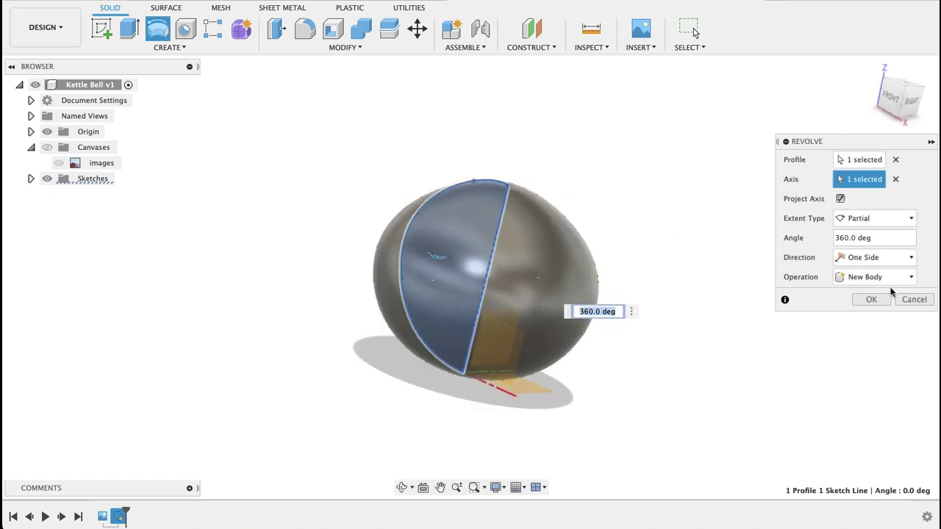
left_click(873, 300)
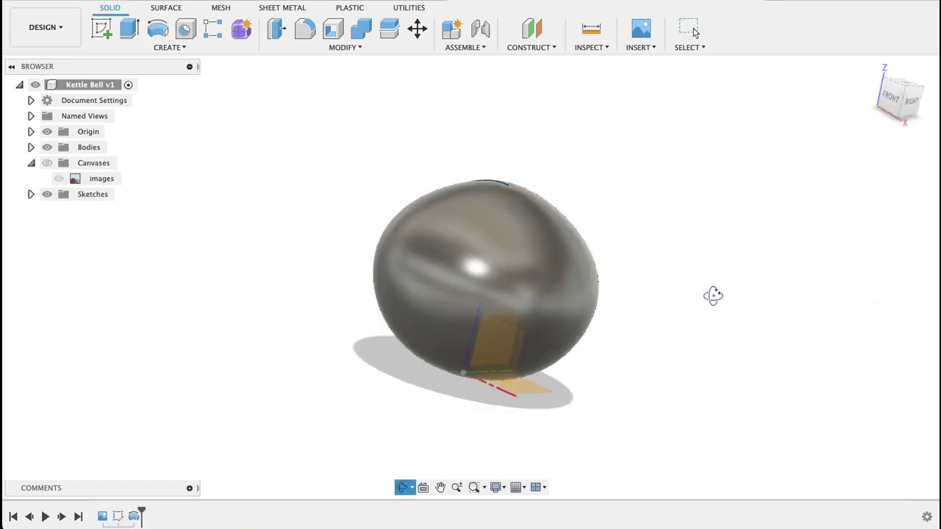
middle_click_drag(712, 296, 752, 292, "shift")
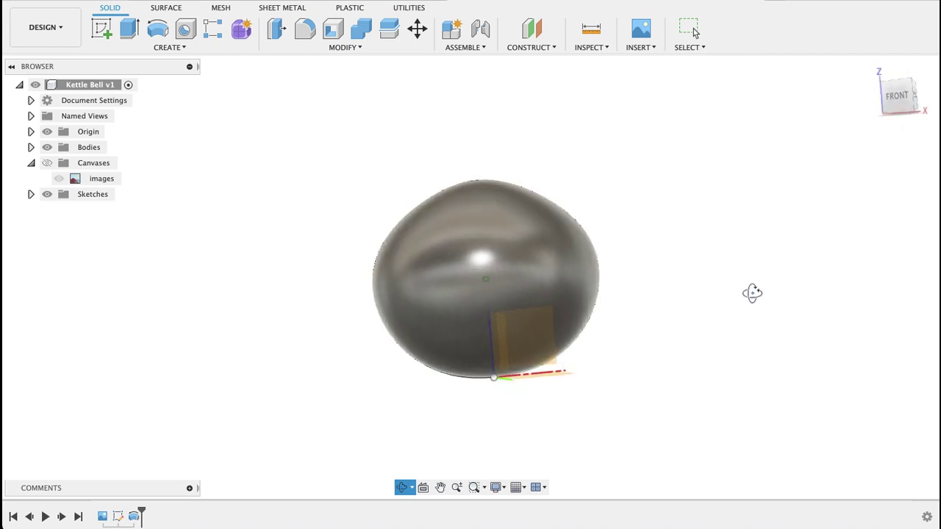
Show the kettlebell image again and create a new sketch on the XZ origin plane.
left_click(905, 100)
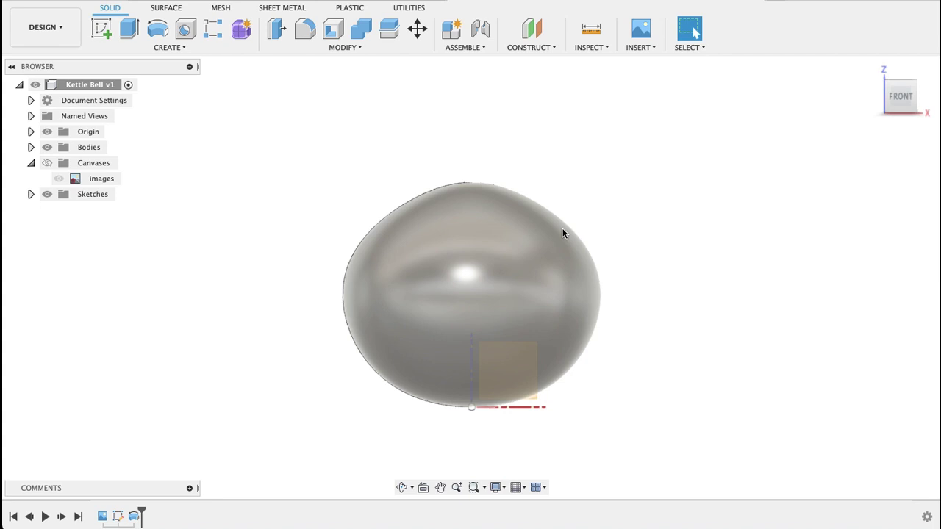
left_click(59, 179)
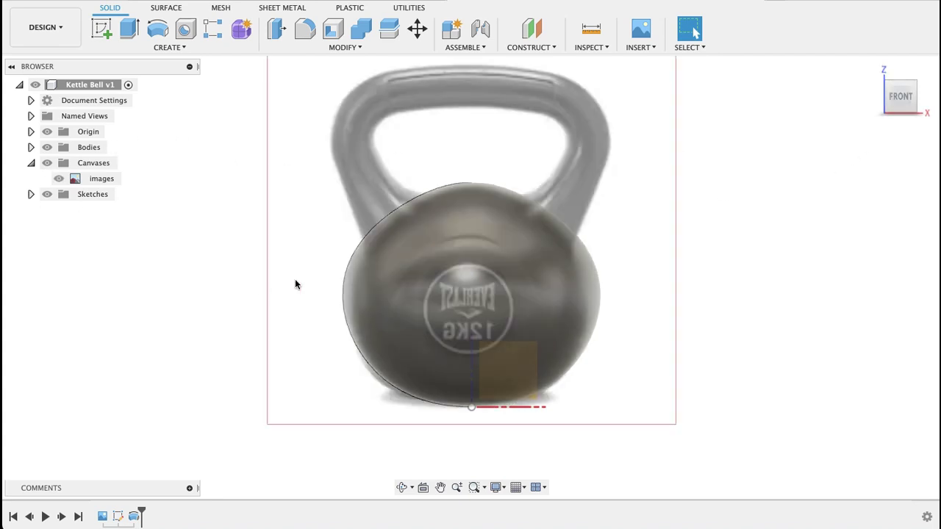
middle_click_drag(624, 234, 625, 249)
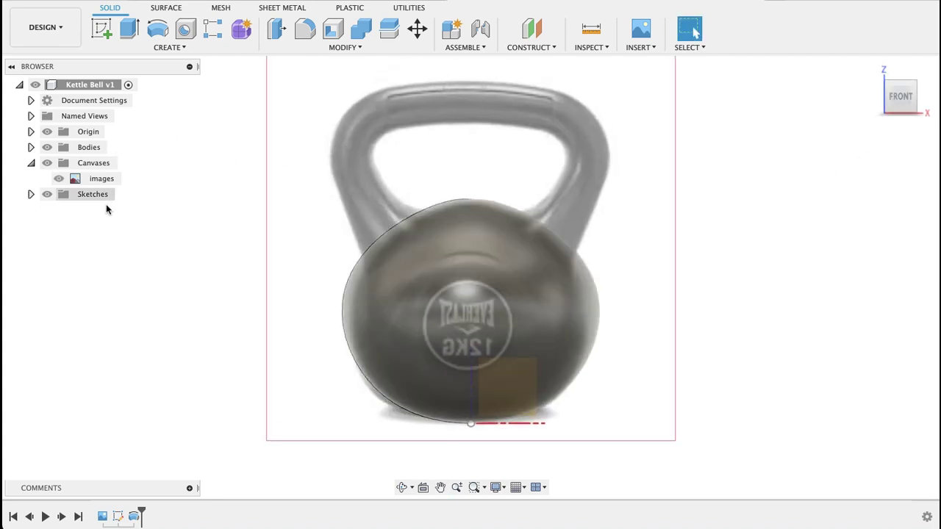
left_click(102, 28)
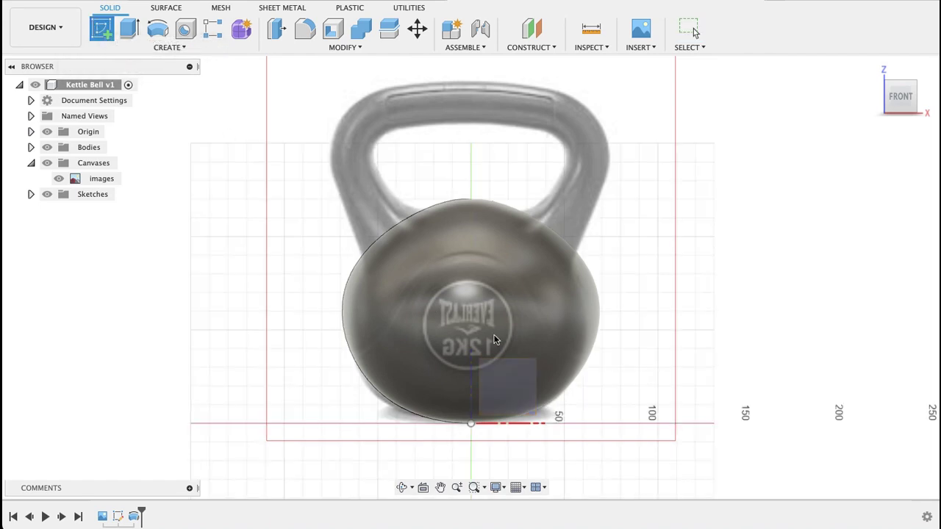
left_click(493, 380)
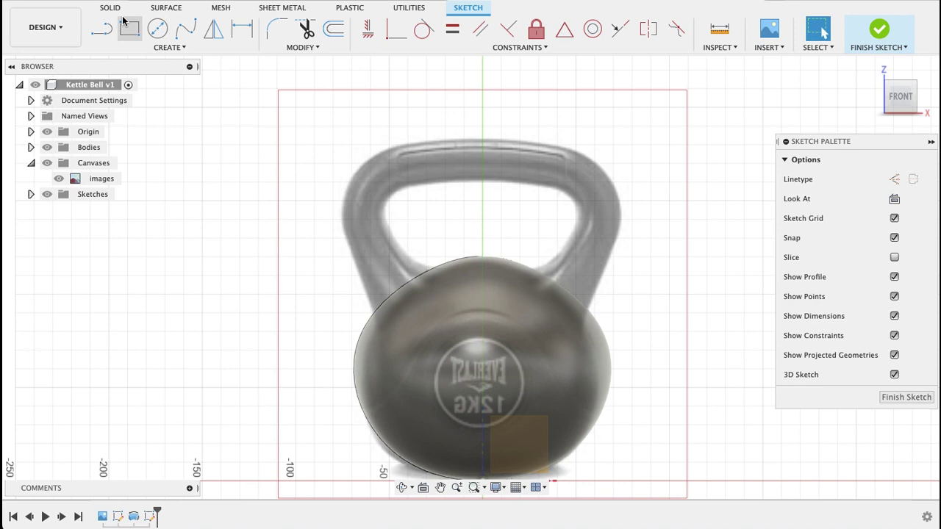
Draw a fit point spline about 140 mm long along the handle's left centreline, from inside the round body to the vertical axis at the grip.
left_click(187, 29)
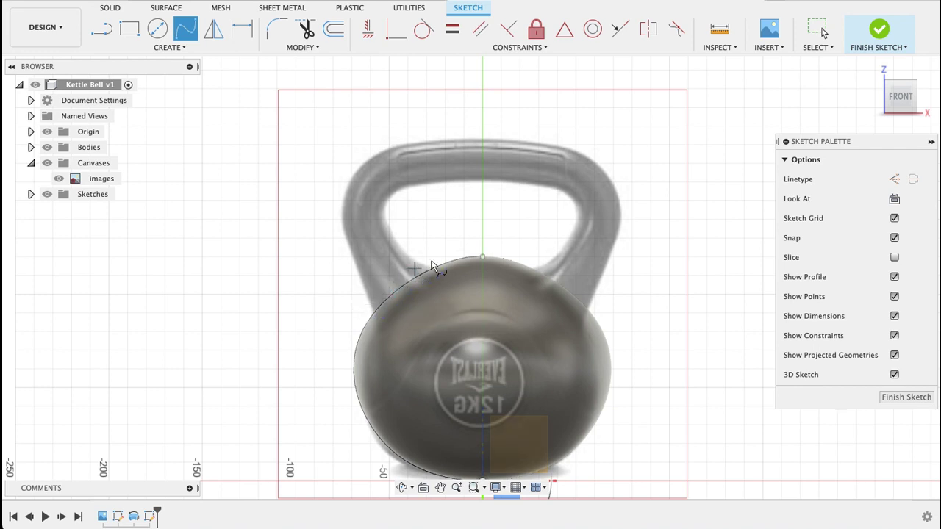
left_click(406, 305)
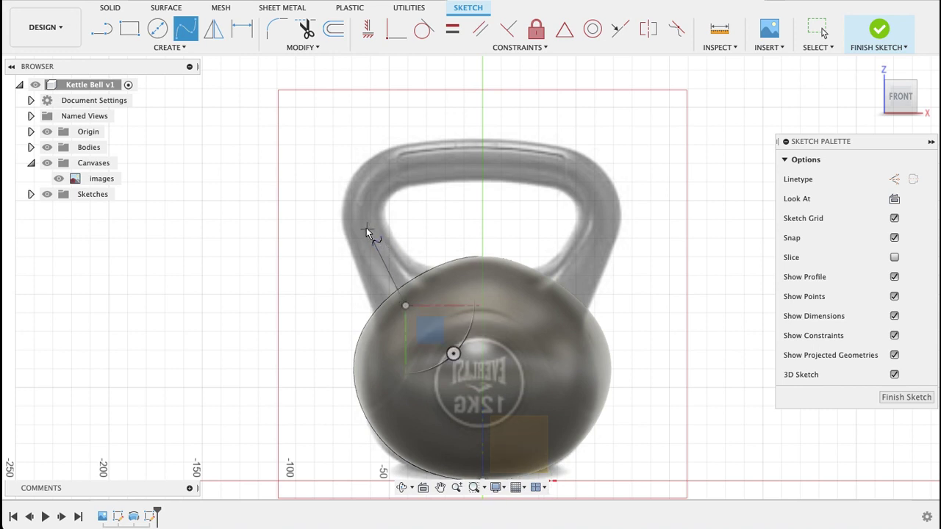
left_click(366, 227)
left_click(359, 187)
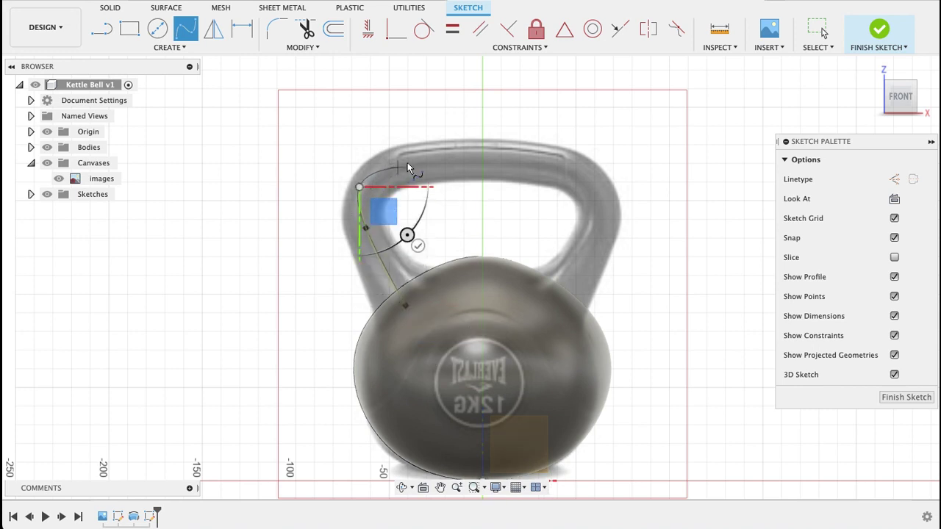
left_click(407, 162)
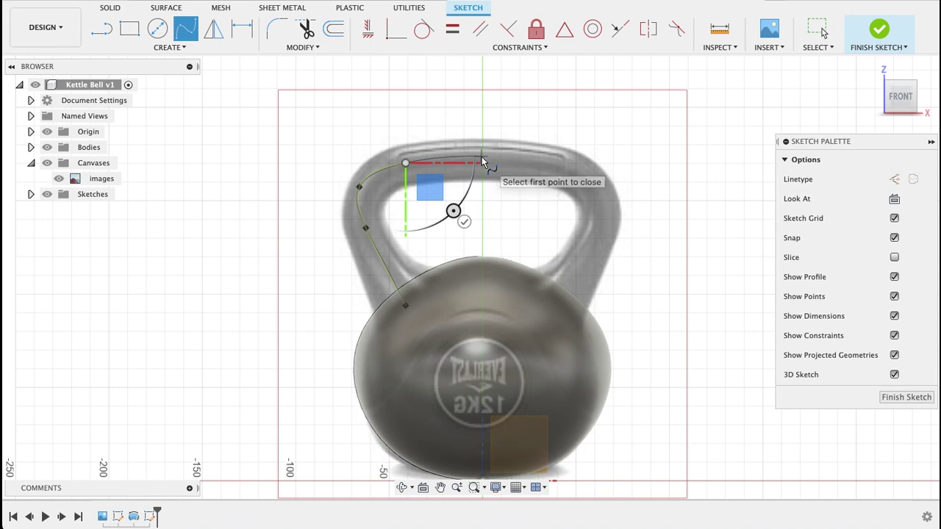
left_click(482, 157)
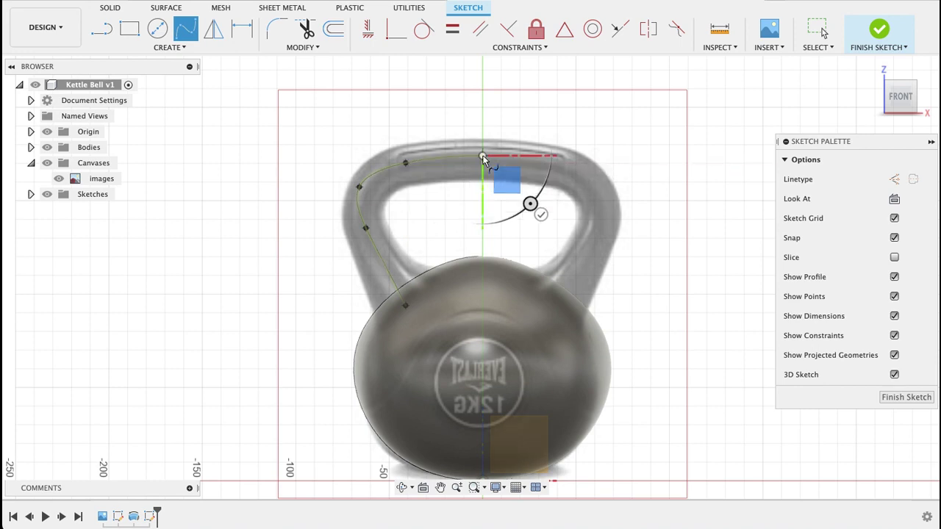
key("Return")
Draw a vertical construction line from the spline's upper end down into the round body.
key("l")
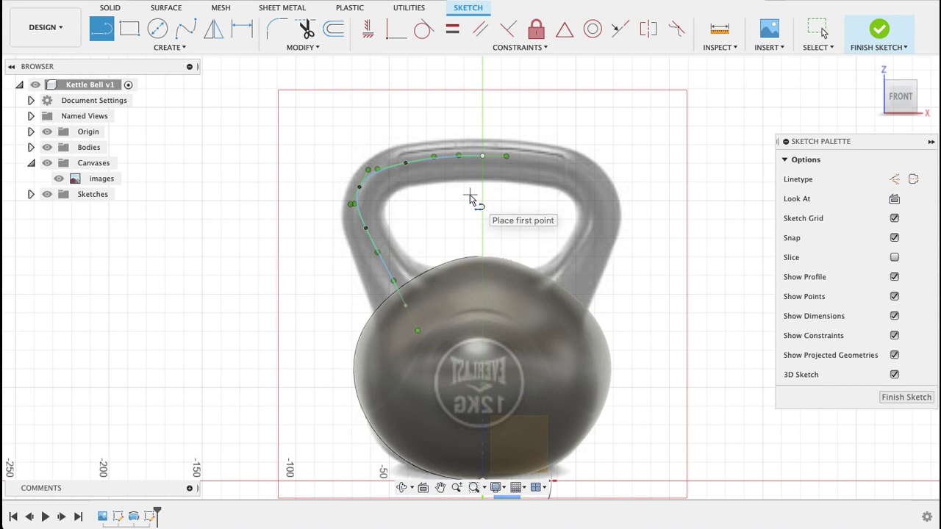
key("x")
left_click(483, 157)
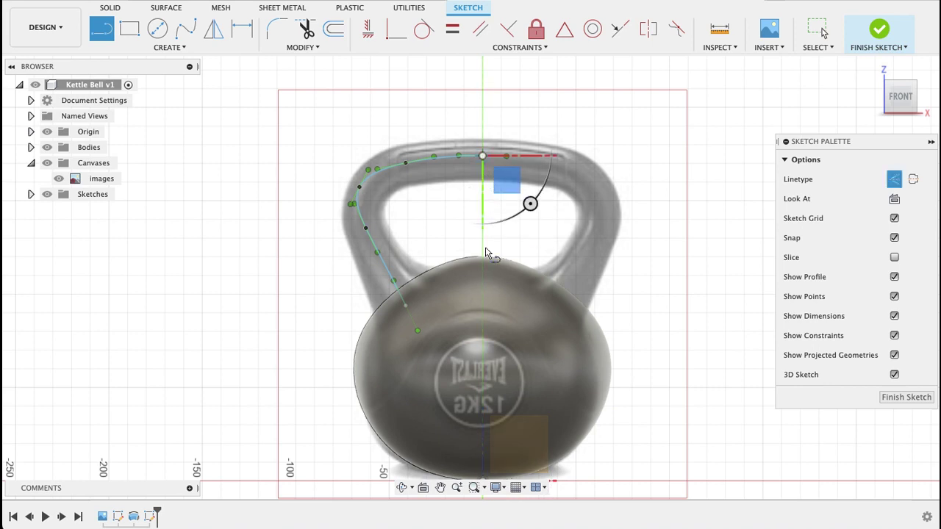
left_click(482, 295)
key("Escape")
Mirror the handle spline about the vertical construction line and finish the sketch.
left_click(169, 47)
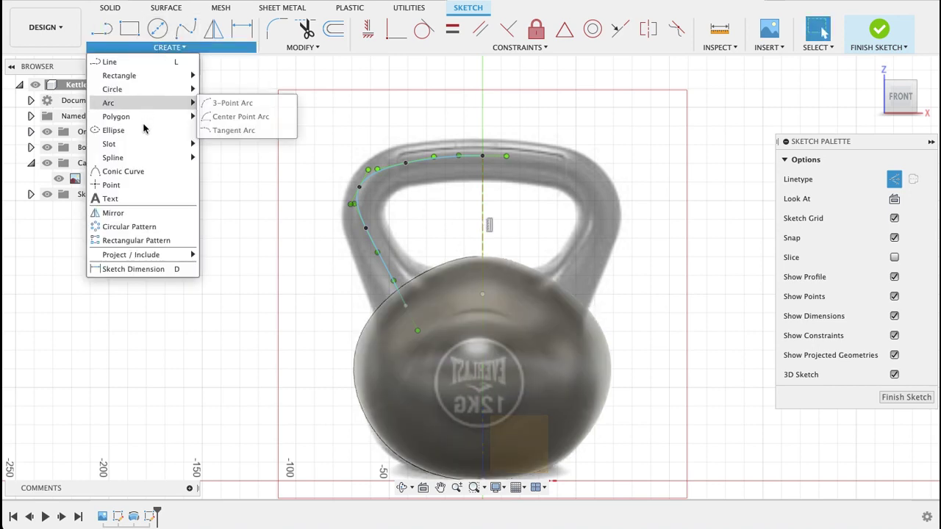
left_click(123, 213)
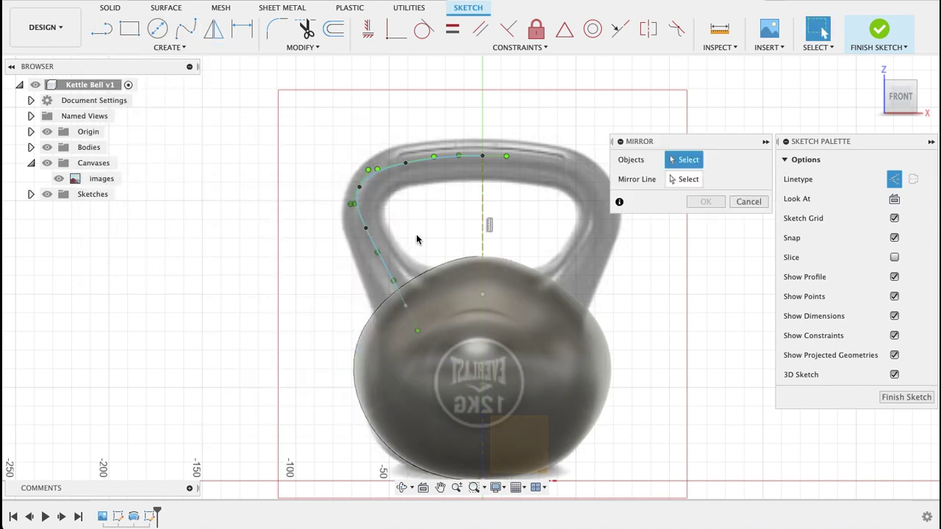
left_click(450, 161)
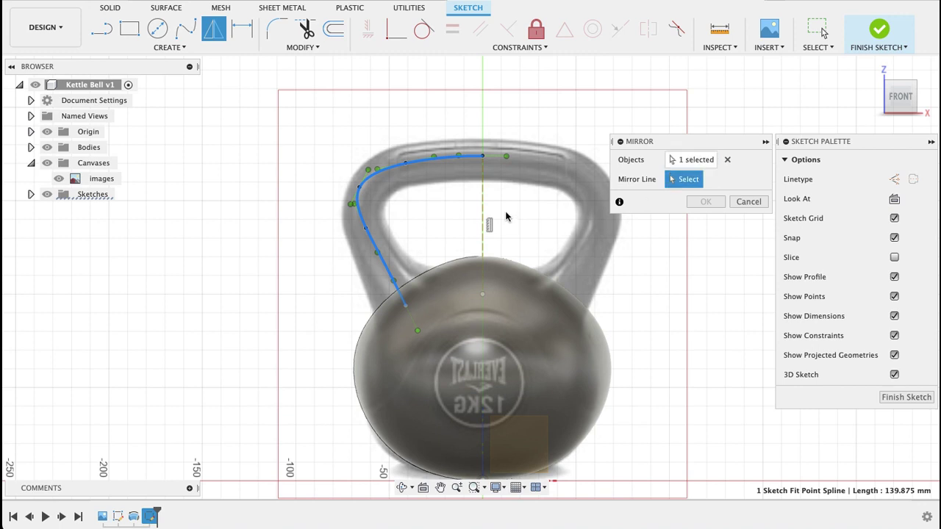
left_click(483, 211)
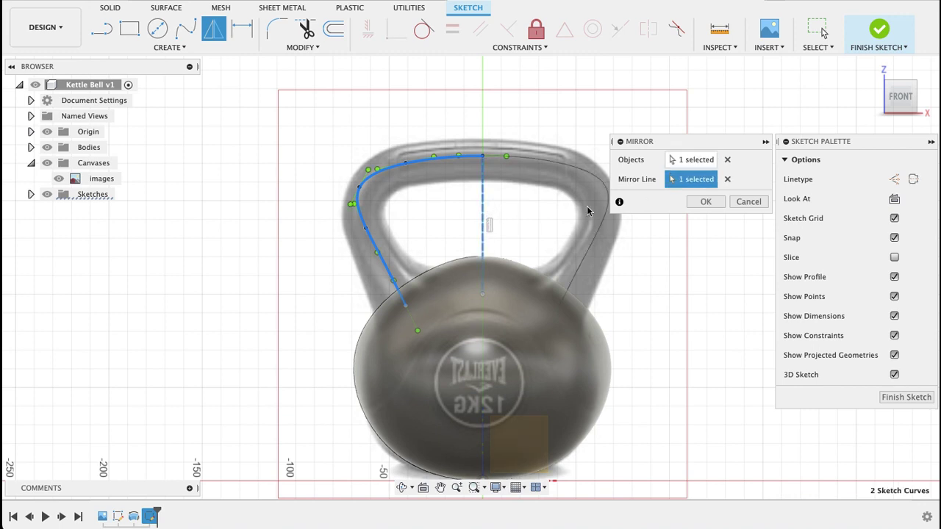
left_click(700, 202)
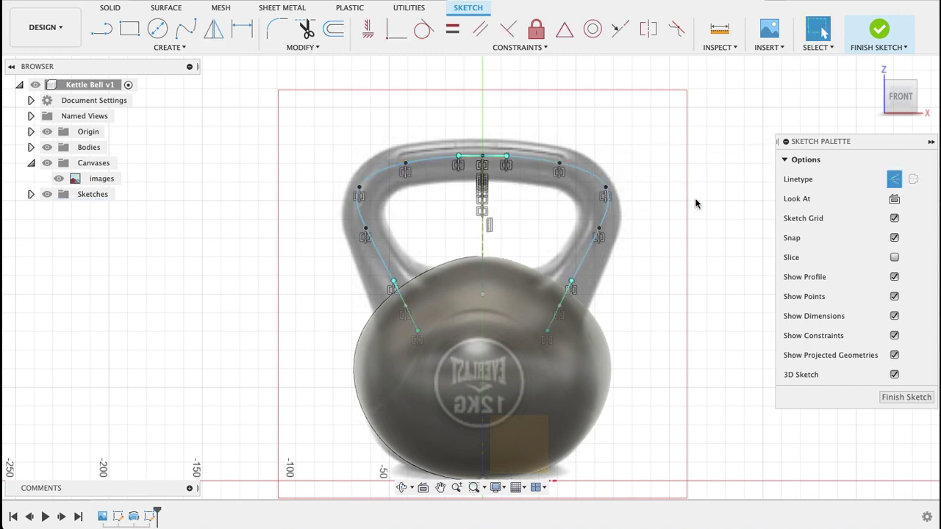
left_click(908, 398)
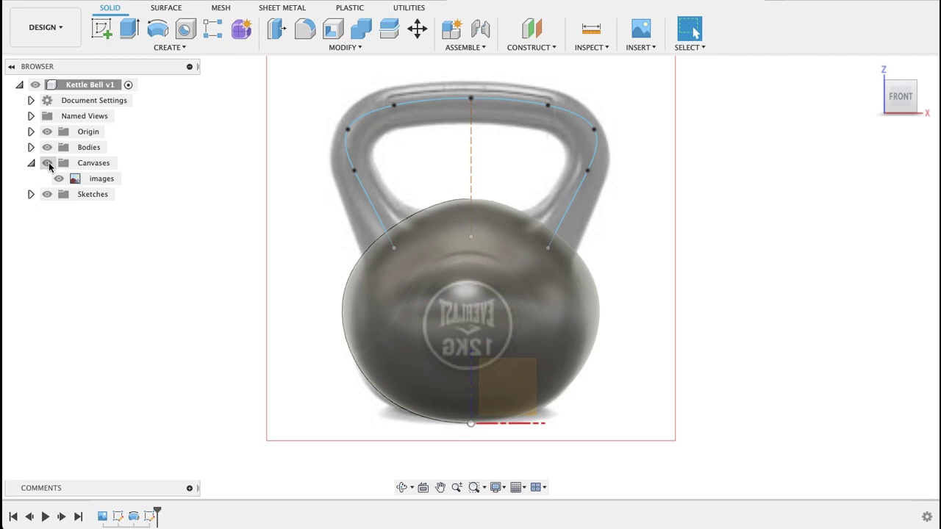
Hide the canvases and construct a plane along the left handle spline at proportional distance 0, at its lower end.
left_click(48, 163)
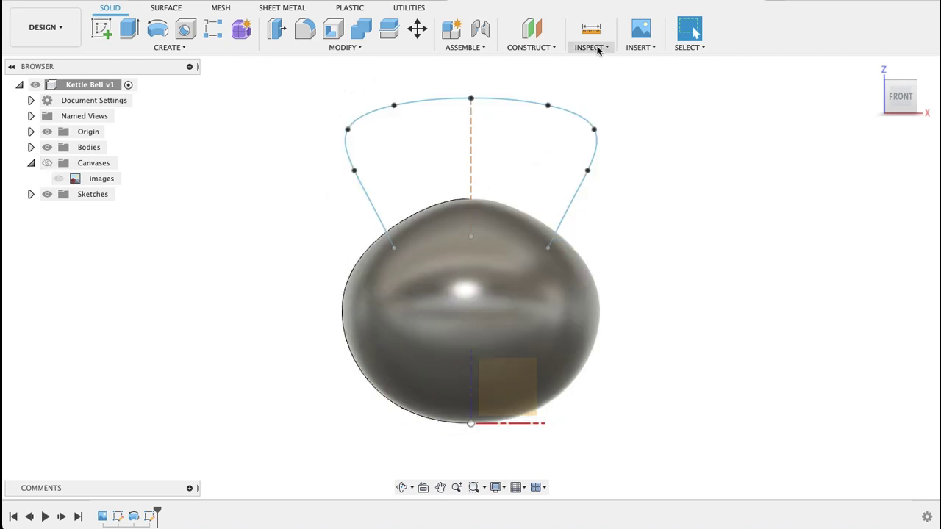
left_click(536, 49)
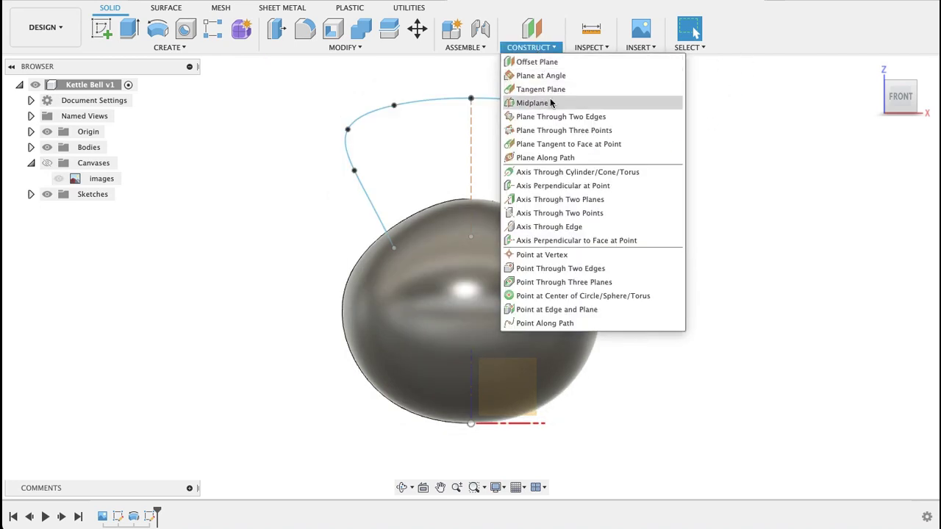
left_click(568, 159)
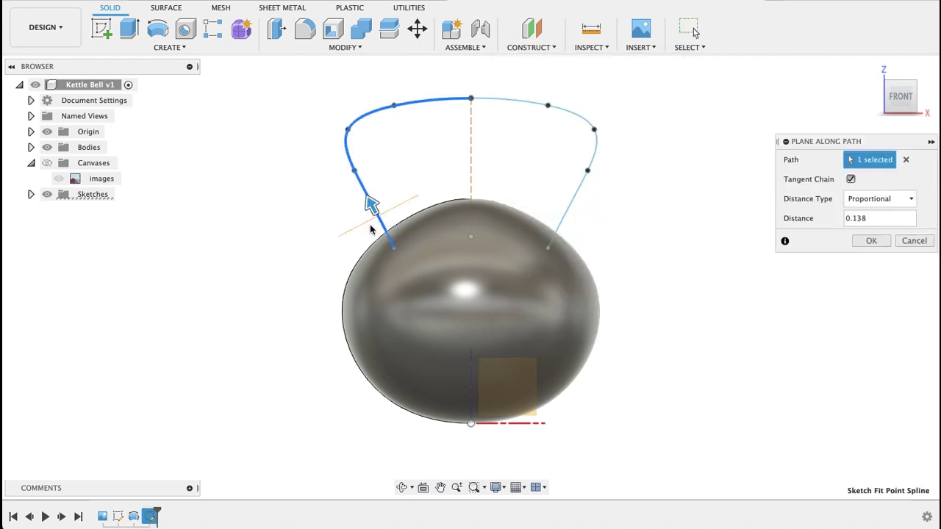
left_click_drag(373, 204, 389, 261)
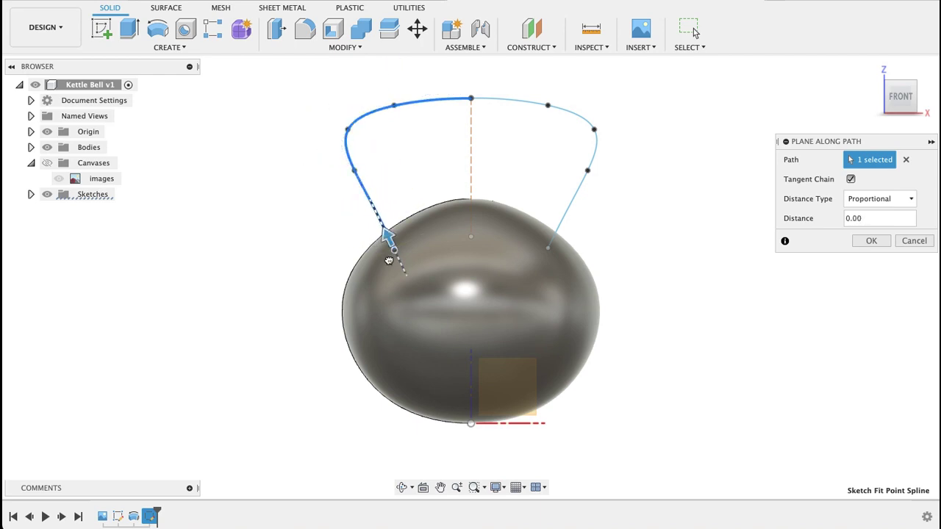
left_click(871, 241)
Create a new sketch on the construction plane at the handle path's lower end.
middle_click_drag(456, 189, 354, 234, "shift")
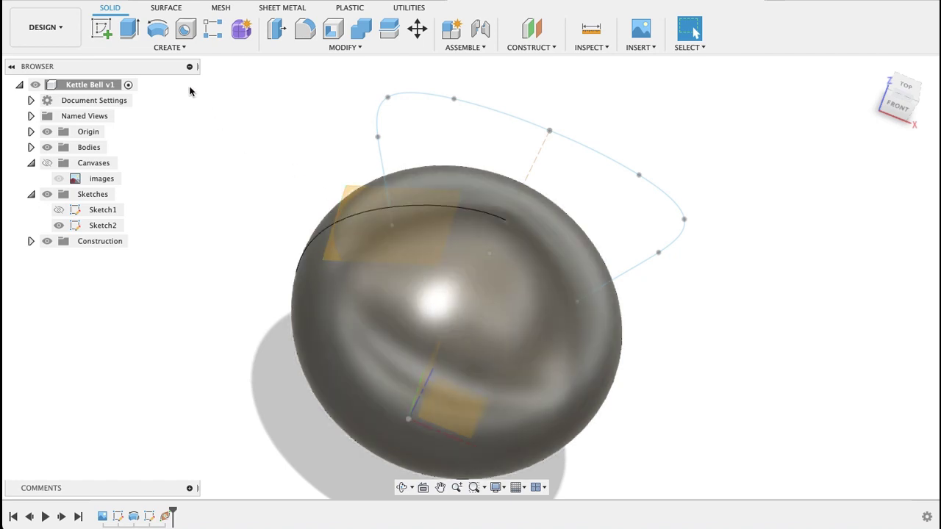
left_click(111, 34)
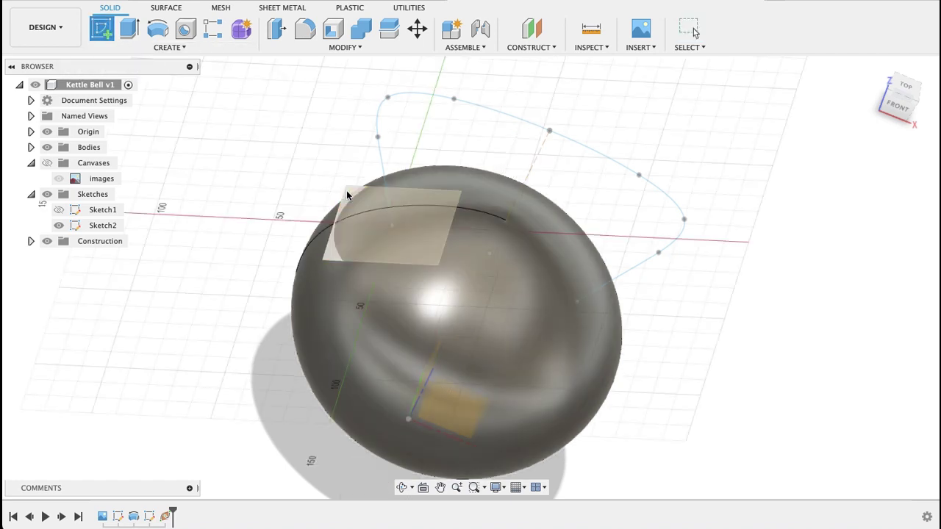
left_click(347, 195)
Draw a 20 mm diameter centre circle at the lower end of the handle spline.
scroll(485, 294, "up", 5)
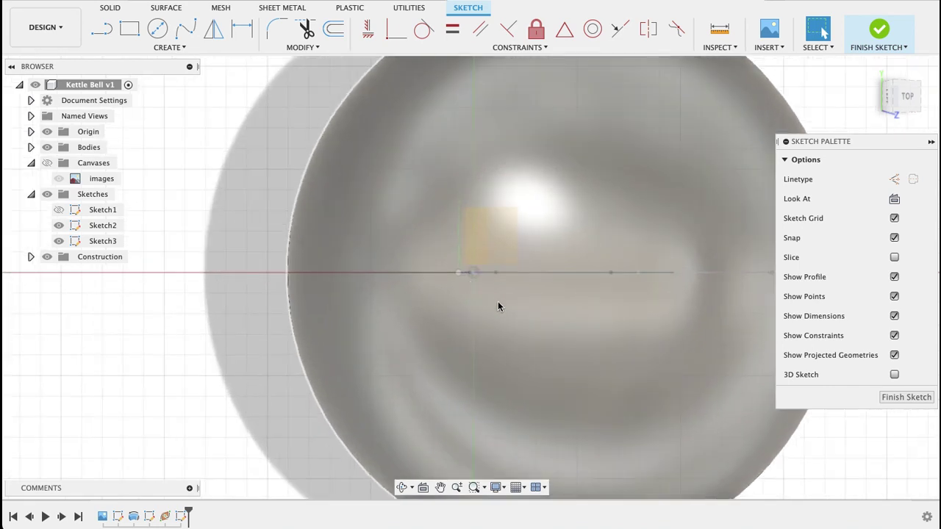
middle_click_drag(498, 307, 496, 262, "shift")
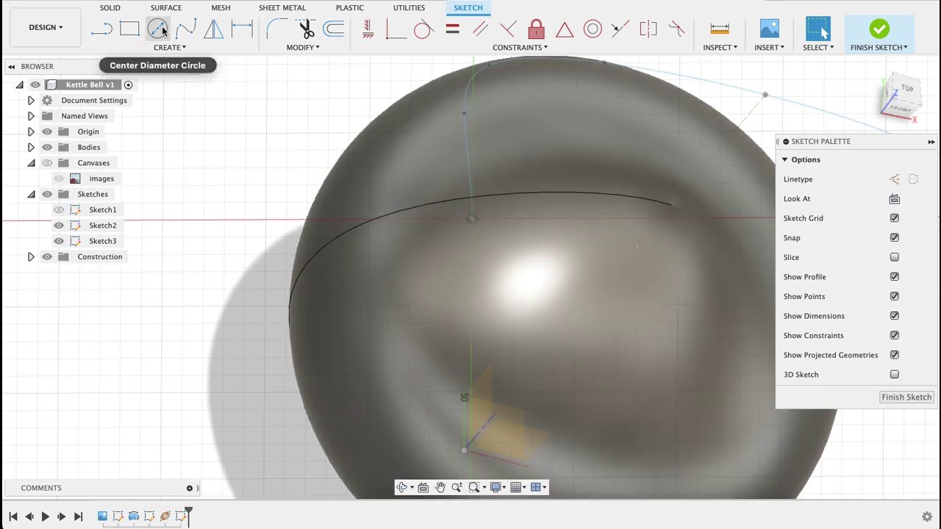
left_click(156, 28)
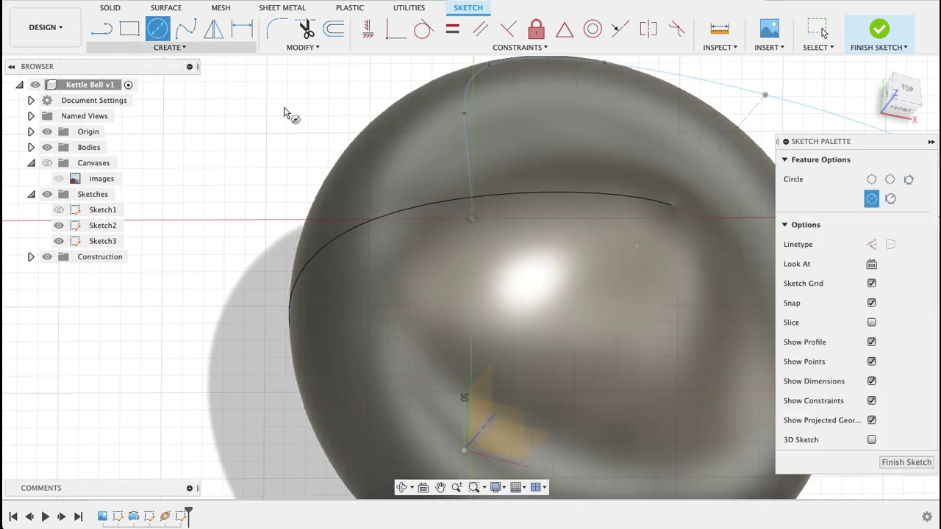
left_click(473, 219)
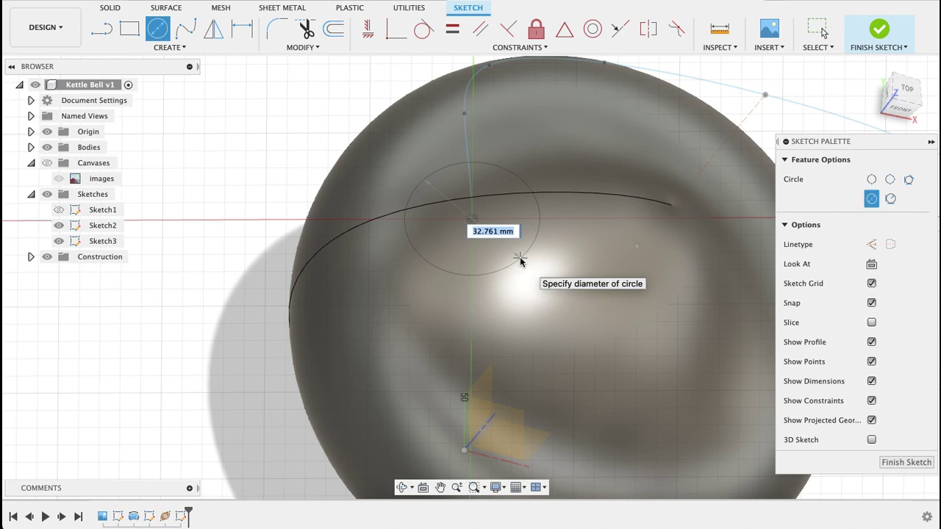
key("Return")
key("Escape")
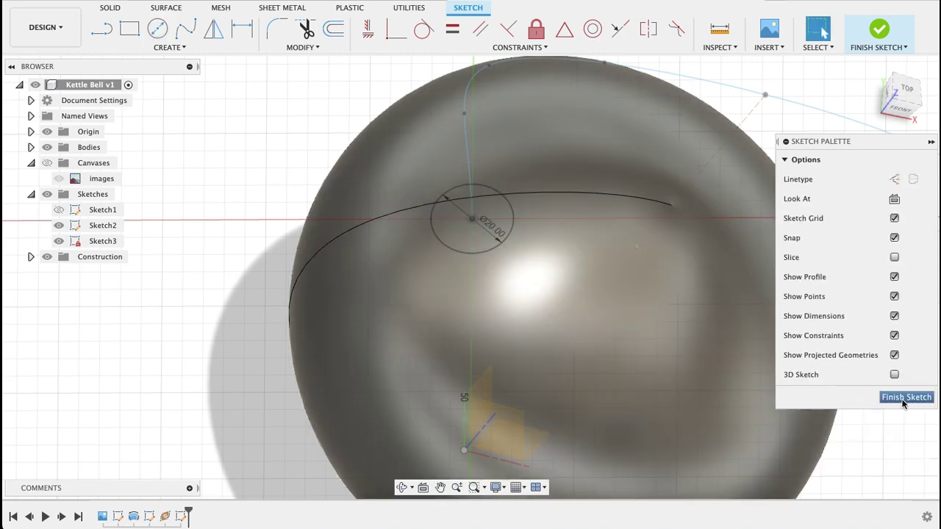
Finish the circle sketch and set up a single-path sweep of the 20 mm circle along the left handle spline.
left_click(905, 398)
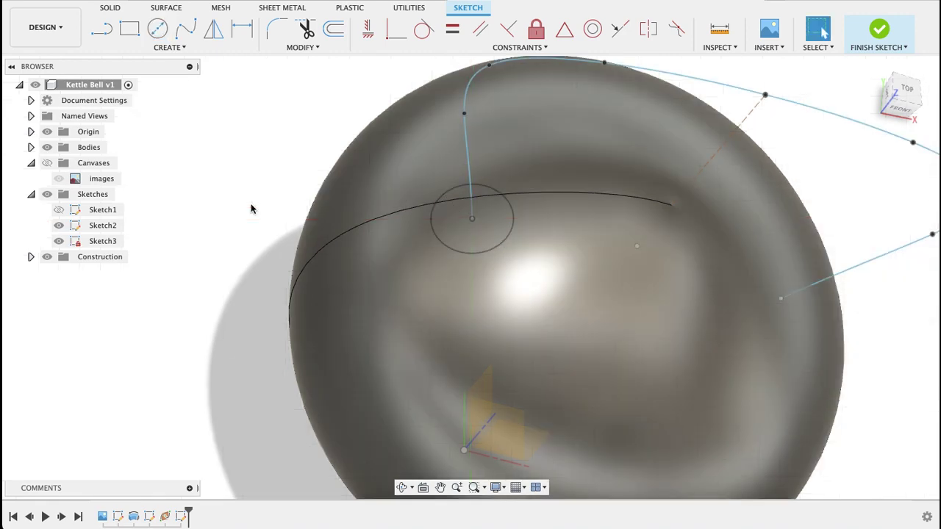
left_click(165, 48)
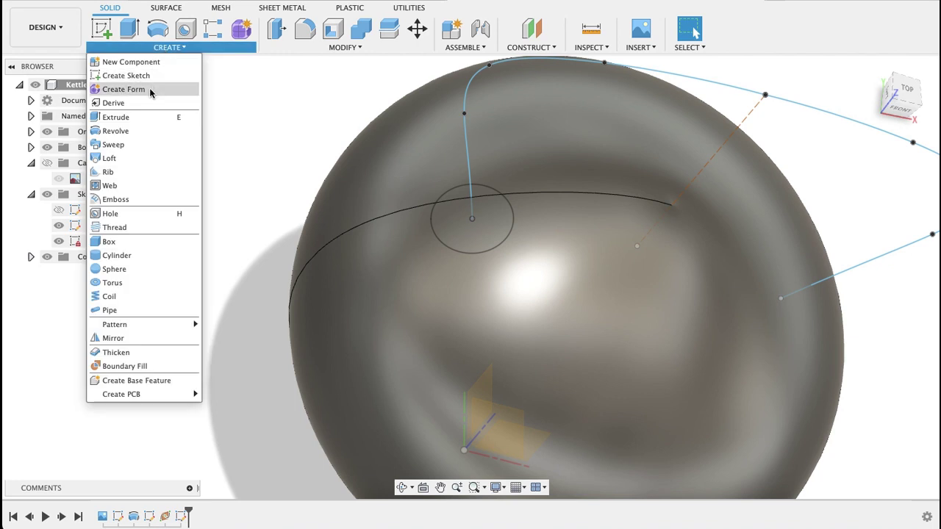
left_click(126, 151)
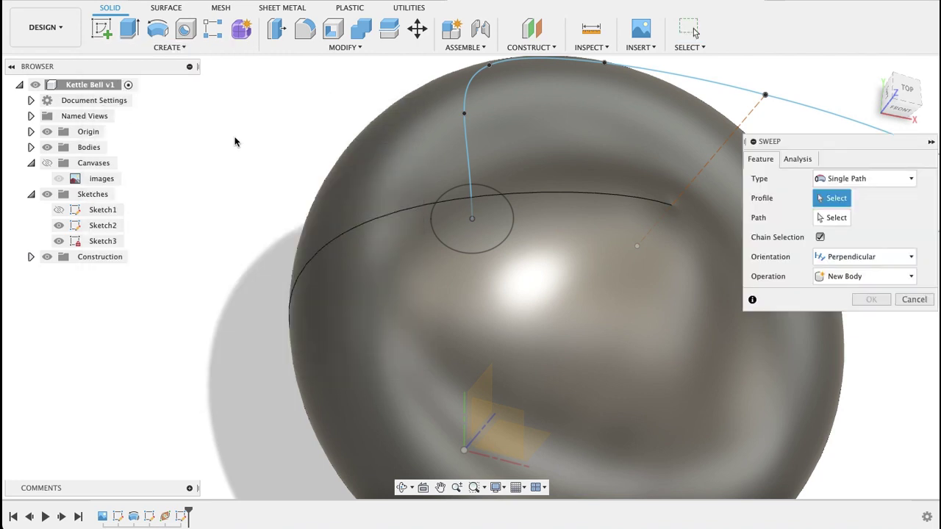
left_click(458, 219)
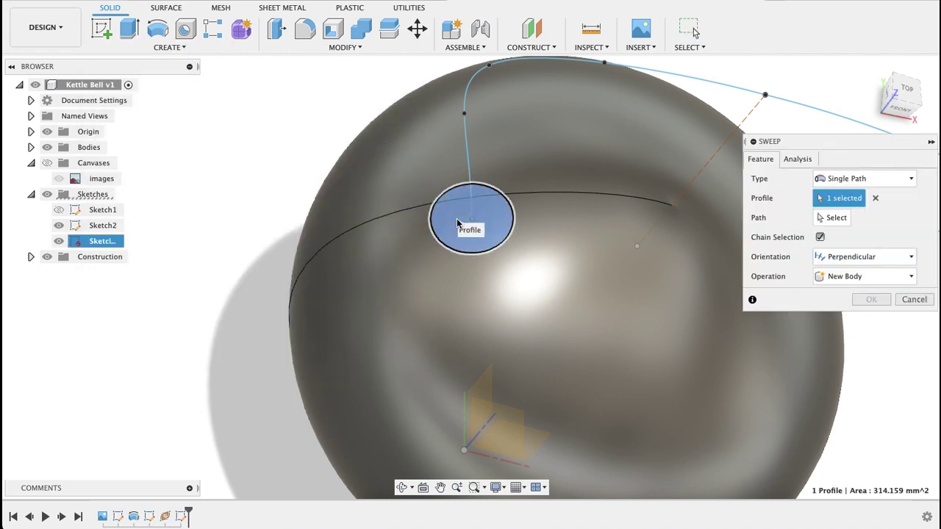
left_click(831, 219)
left_click(466, 153)
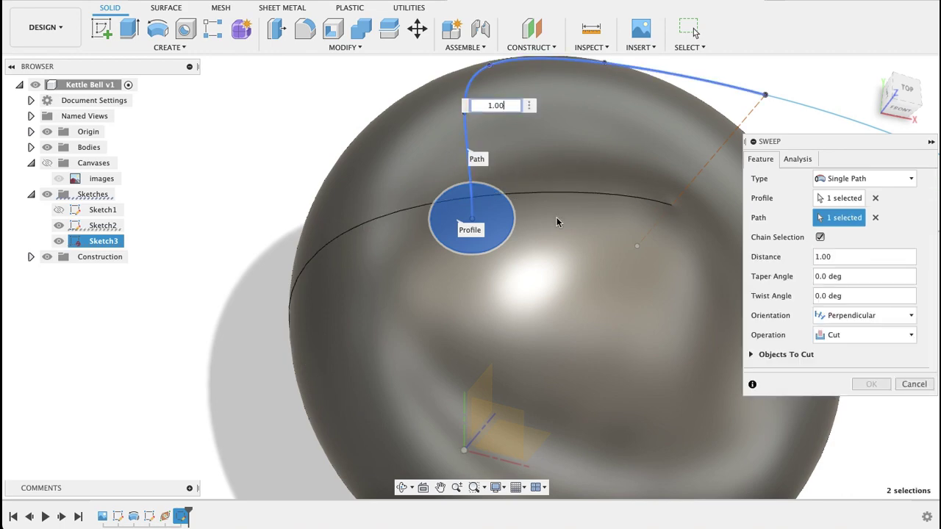
Extend the sweep path along the mirrored right half of the handle spline and join the swept handle to the round body.
middle_click_drag(557, 222, 553, 211, "shift")
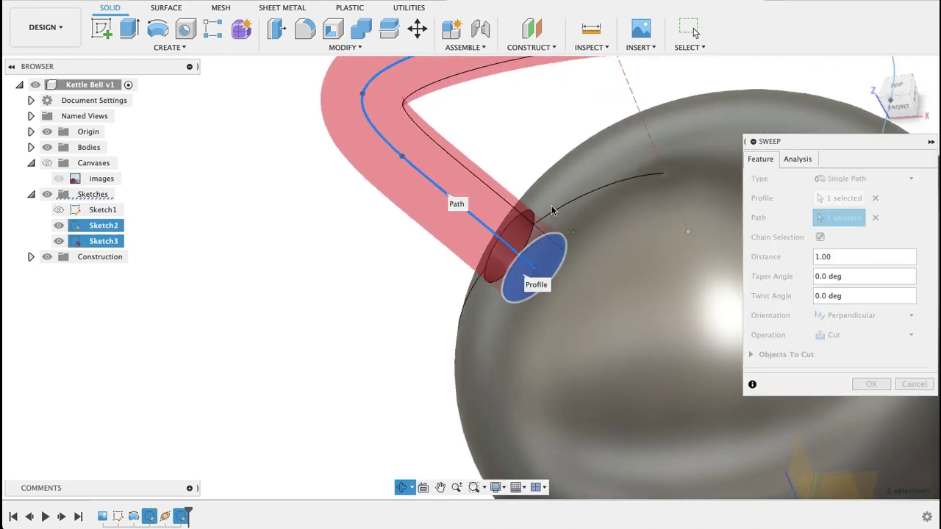
scroll(622, 216, "down", 5)
middle_click_drag(622, 216, 542, 170, "shift")
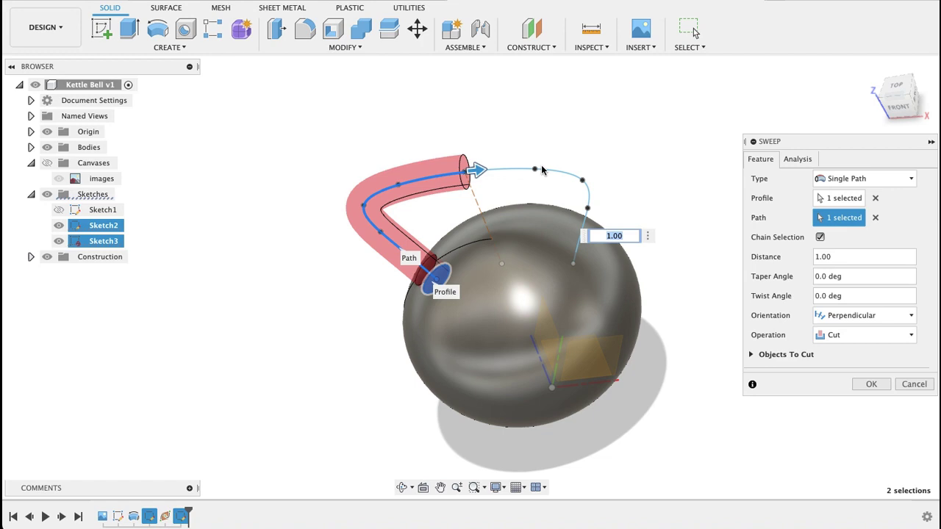
left_click(553, 172)
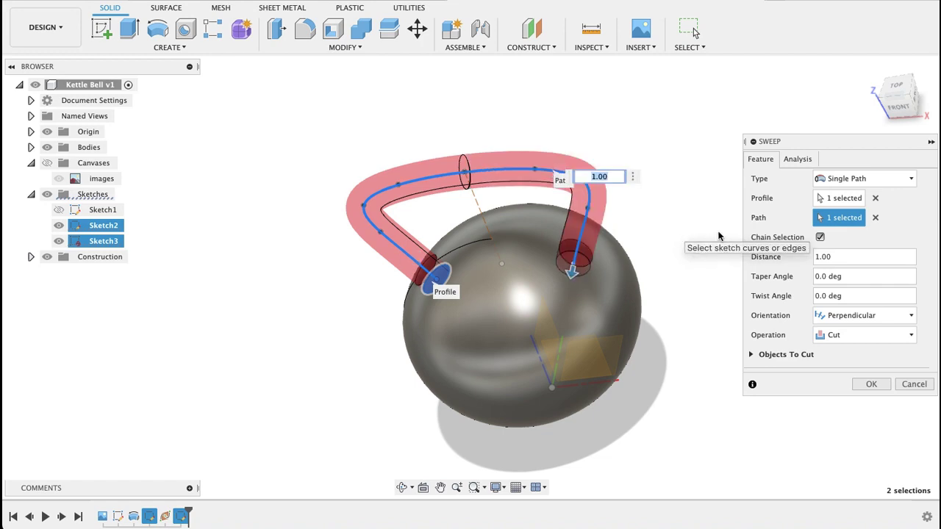
left_click(900, 336)
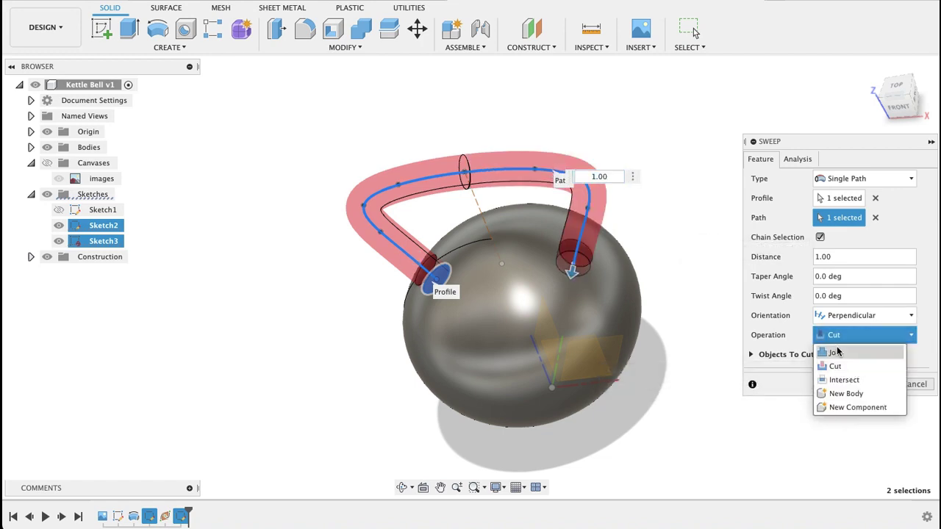
left_click(837, 352)
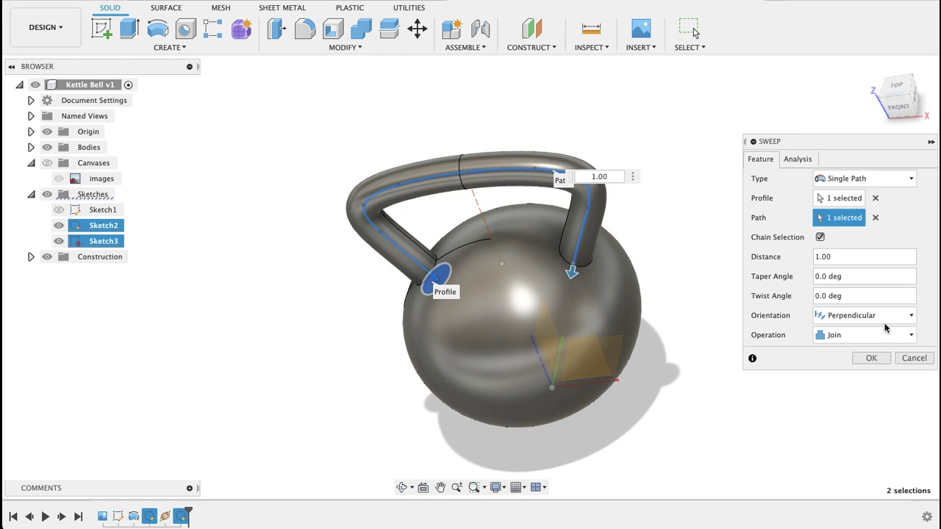
left_click(871, 358)
Construct an offset plane at -80 mm from the XZ plane, in front of the kettlebell body.
left_click(898, 103)
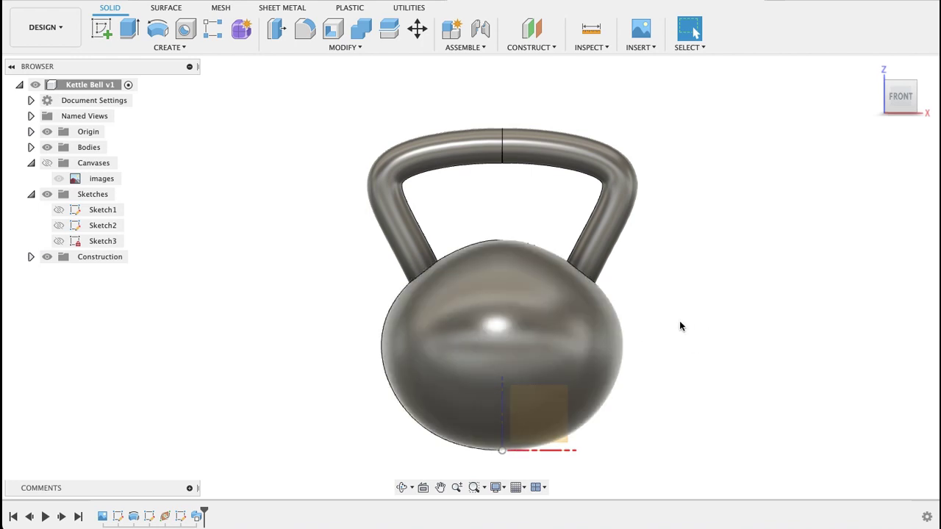
mouse_move(680, 326)
middle_mouse_down("shift")
mouse_move(926, 316)
mouse_move(665, 338)
middle_mouse_up("shift")
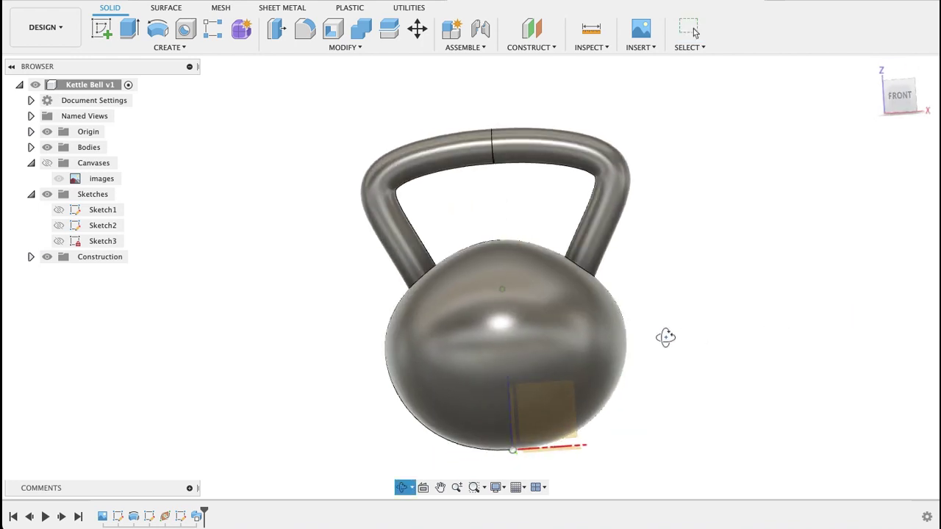
key("Escape")
left_click(898, 99)
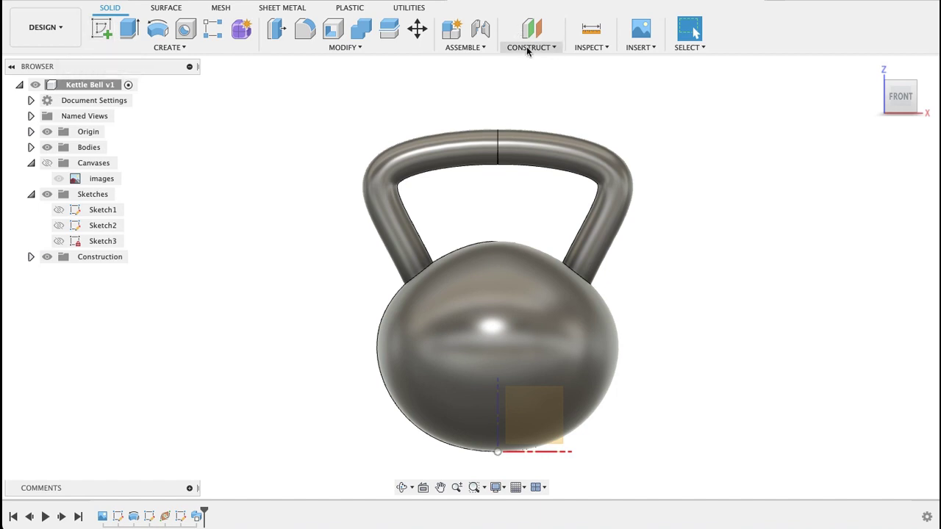
left_click(527, 47)
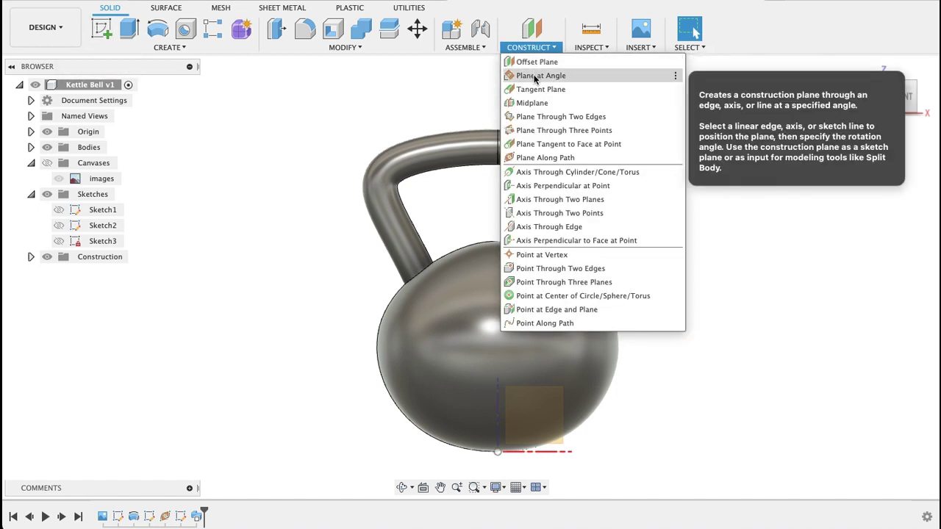
left_click(539, 61)
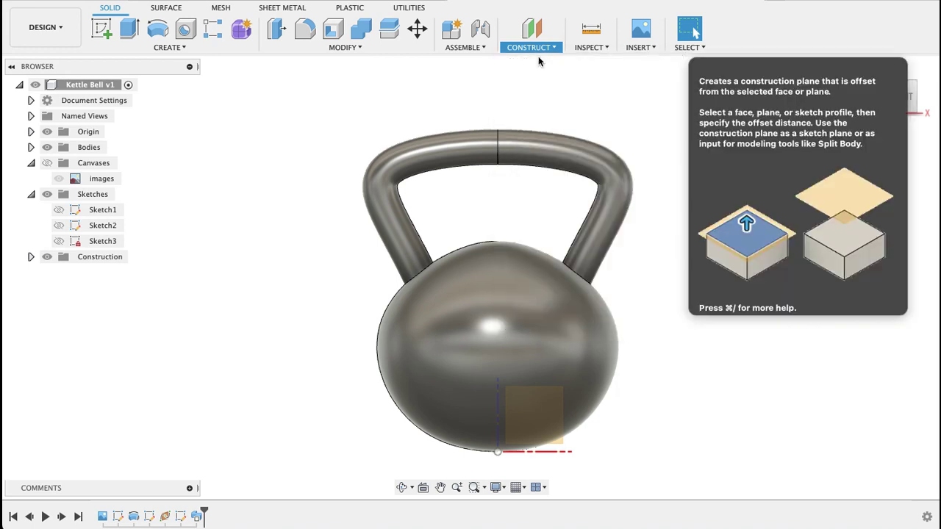
left_click(528, 462)
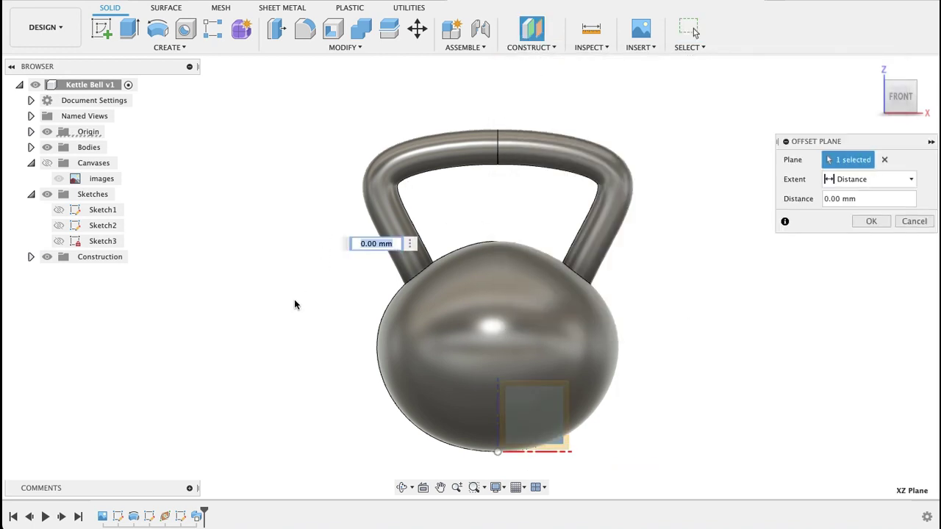
middle_click_drag(295, 301, 369, 324, "shift")
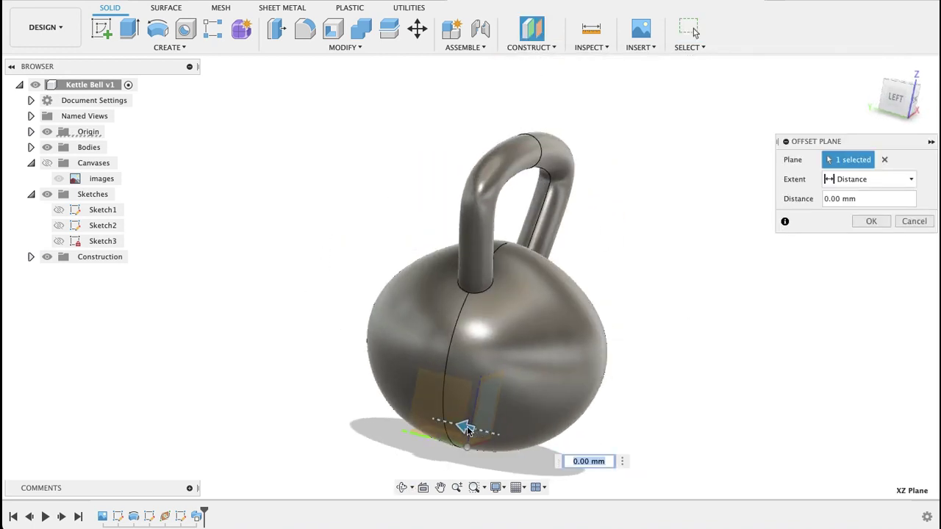
left_click_drag(468, 431, 596, 437)
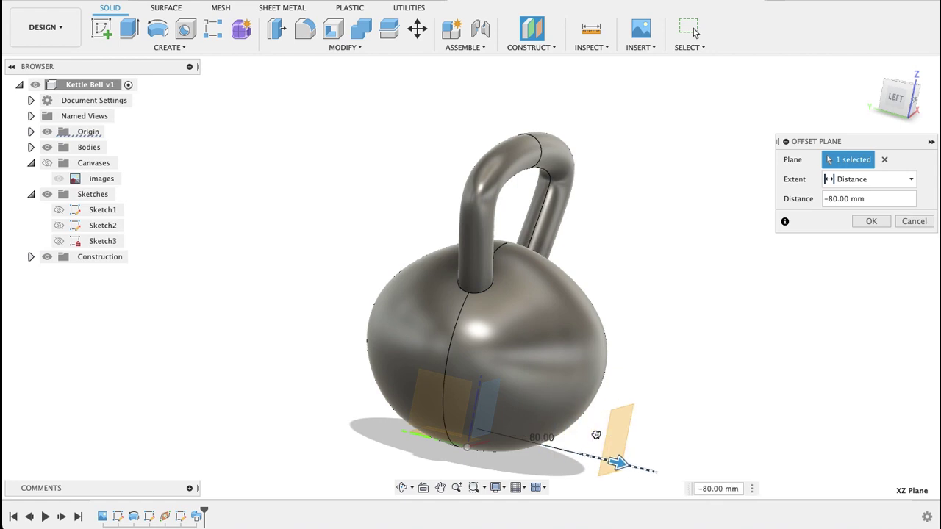
left_click(872, 223)
Create a new sketch on the offset plane in front of the kettlebell body.
middle_click_drag(757, 311, 666, 311, "shift")
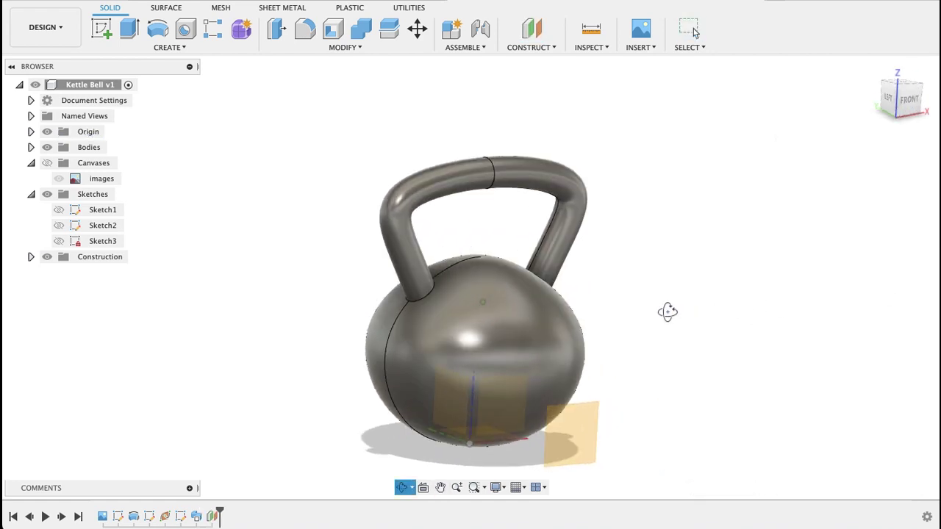
left_click(909, 108)
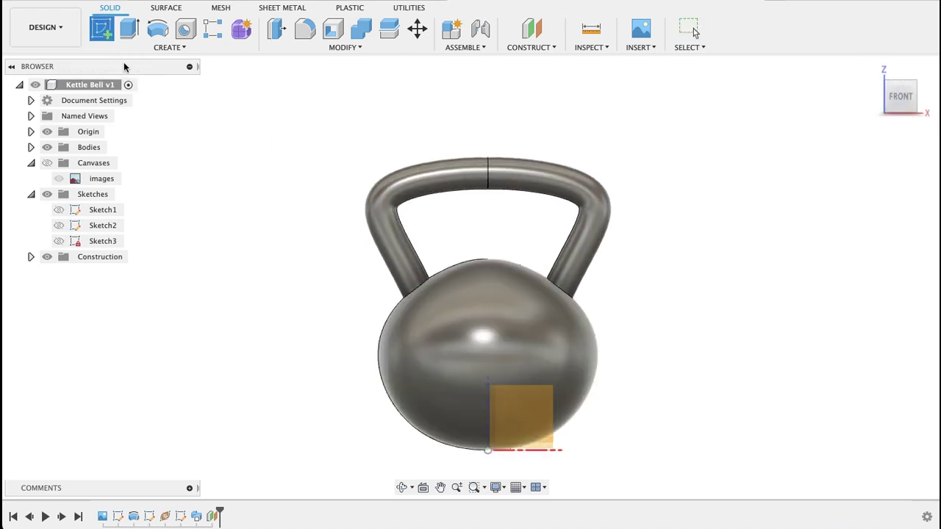
left_click(102, 28)
left_click(541, 406)
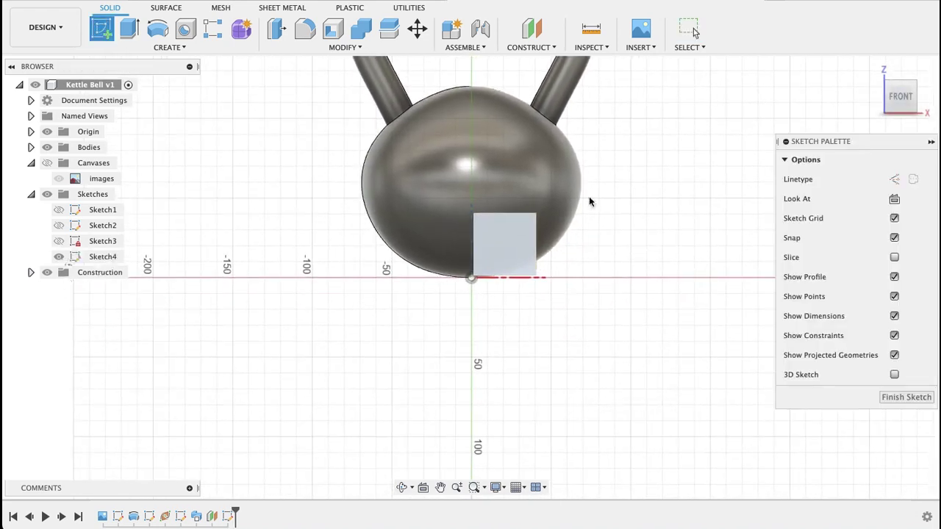
Draw a centre circle about 60 mm in diameter on the vertical axis at the middle of the round body and finish the sketch.
left_click(157, 28)
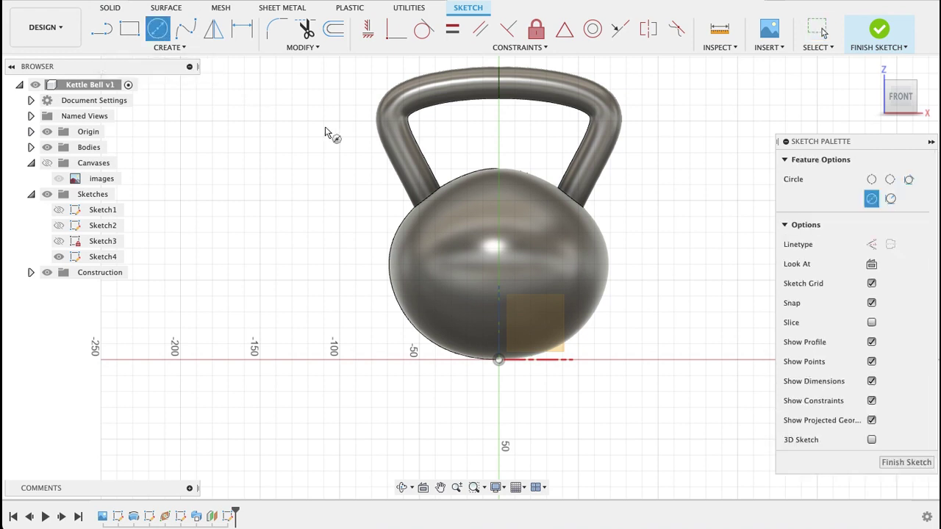
left_click(501, 265)
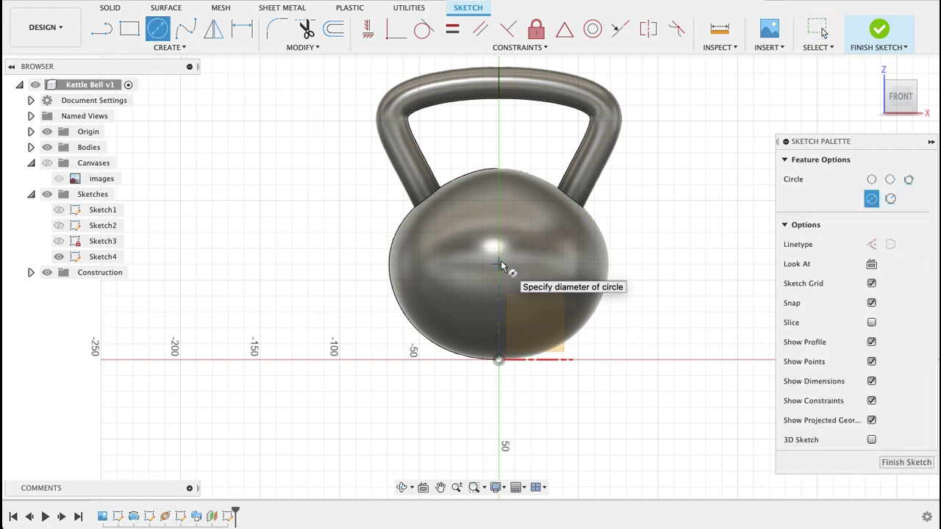
left_click(450, 270)
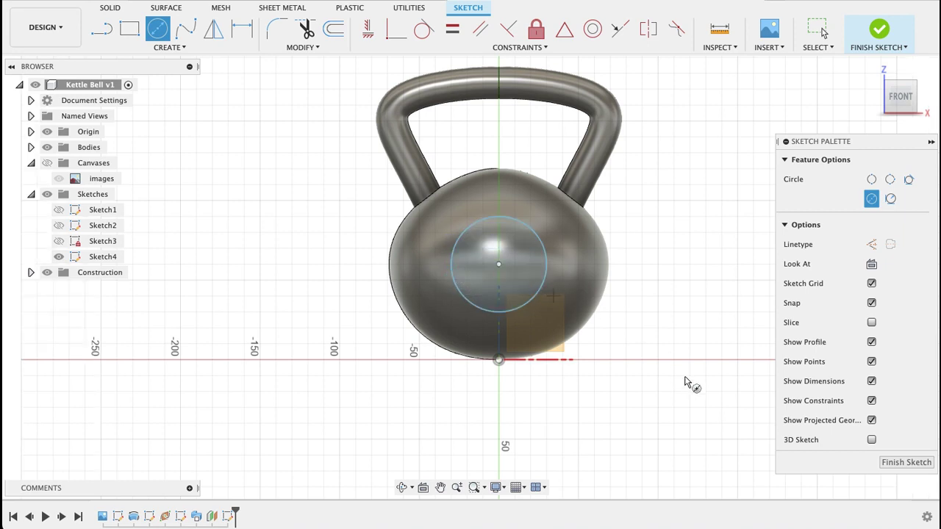
left_click(906, 462)
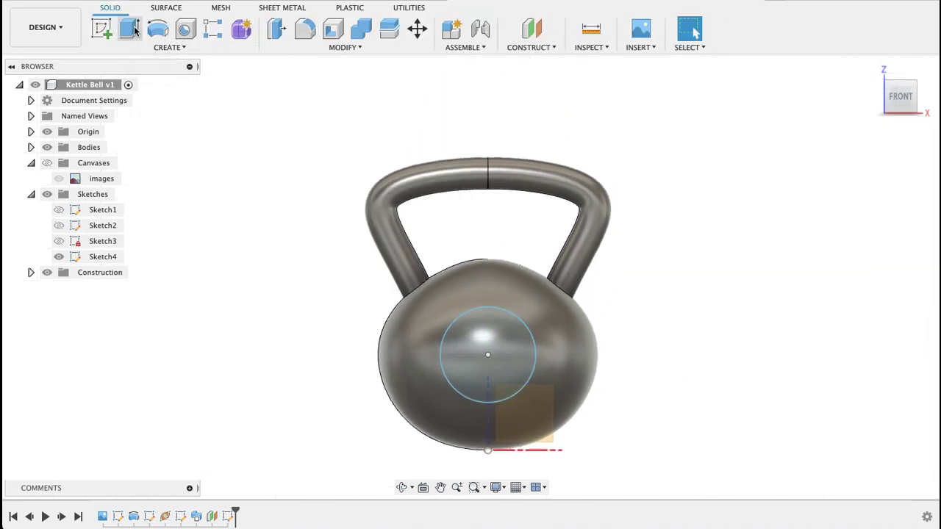
Set up a cut extrusion of the front circle profile, reaching 30 mm toward the kettlebell body.
left_click(130, 29)
left_click(483, 358)
left_click(880, 264)
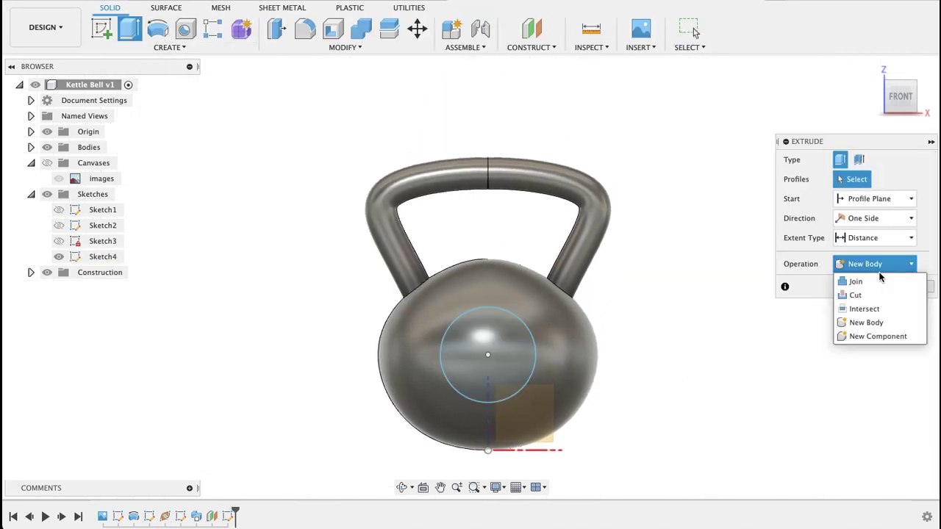
left_click(856, 295)
middle_click_drag(620, 382, 710, 385, "shift")
left_click(609, 377)
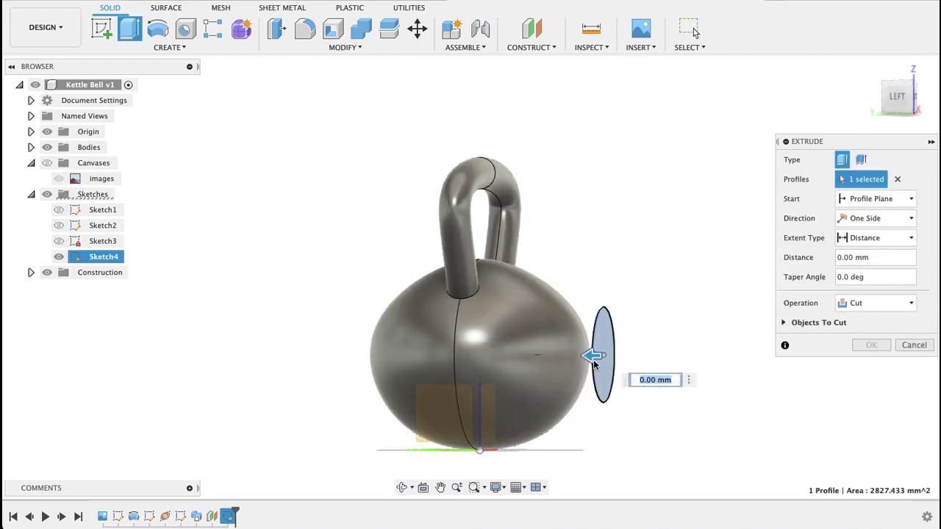
left_click_drag(593, 356, 544, 356)
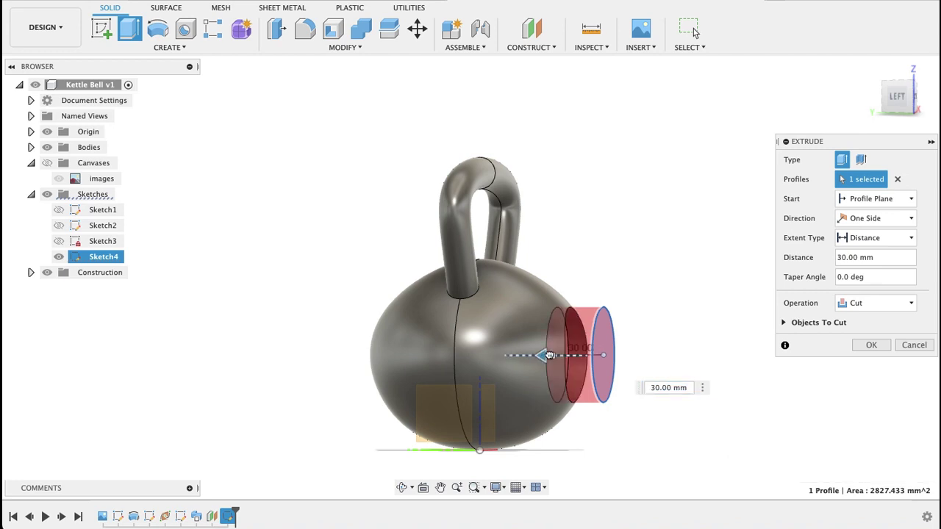
Set the cut's distance to 25 mm and complete the flat circular recess in the body's front.
mouse_move(762, 391)
middle_mouse_down("shift")
mouse_move(754, 390)
mouse_move(762, 386)
middle_mouse_up("shift")
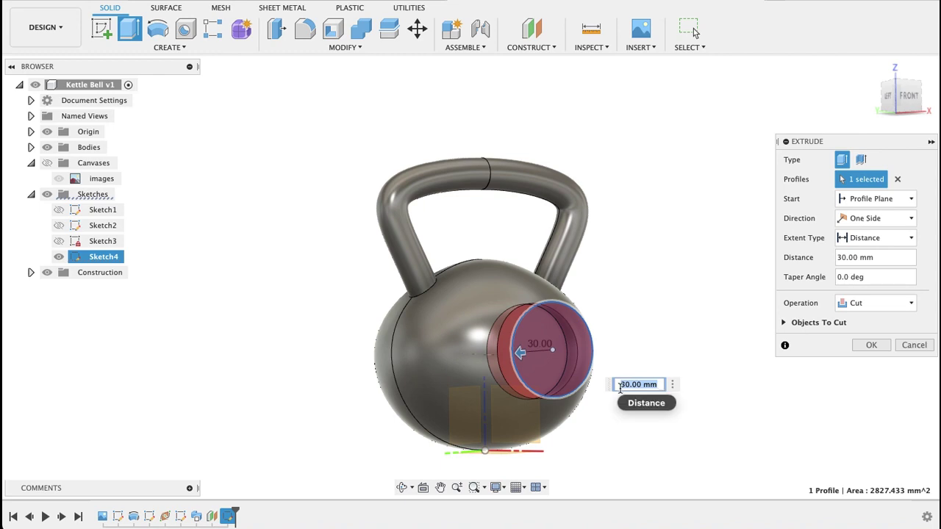
left_click(631, 384)
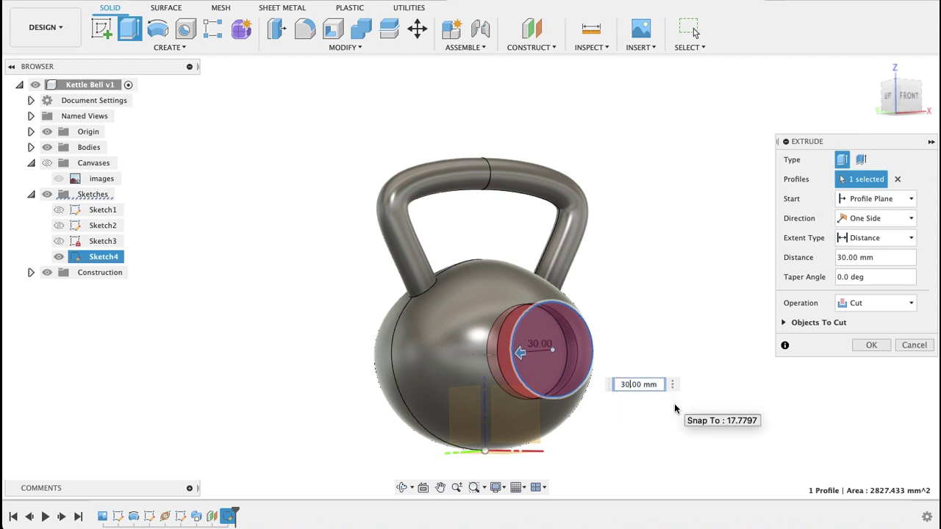
key("BackSpace")
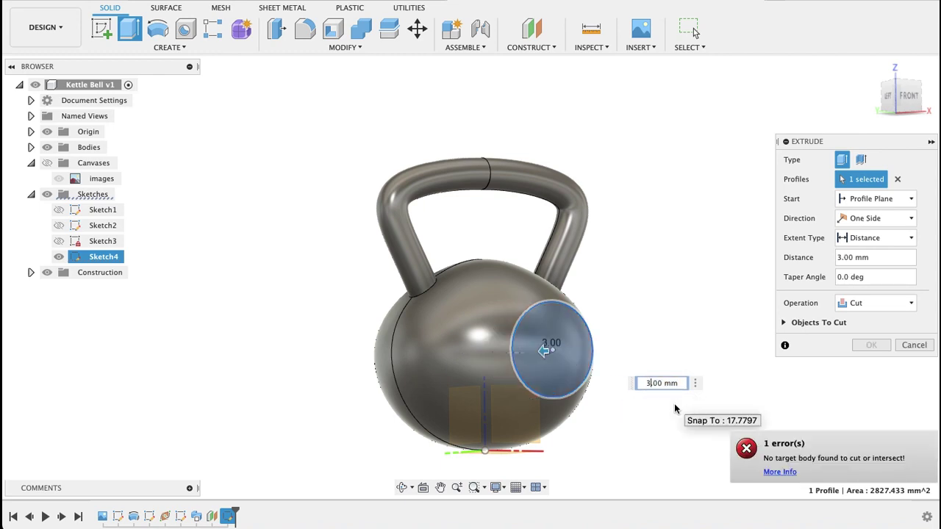
type("20")
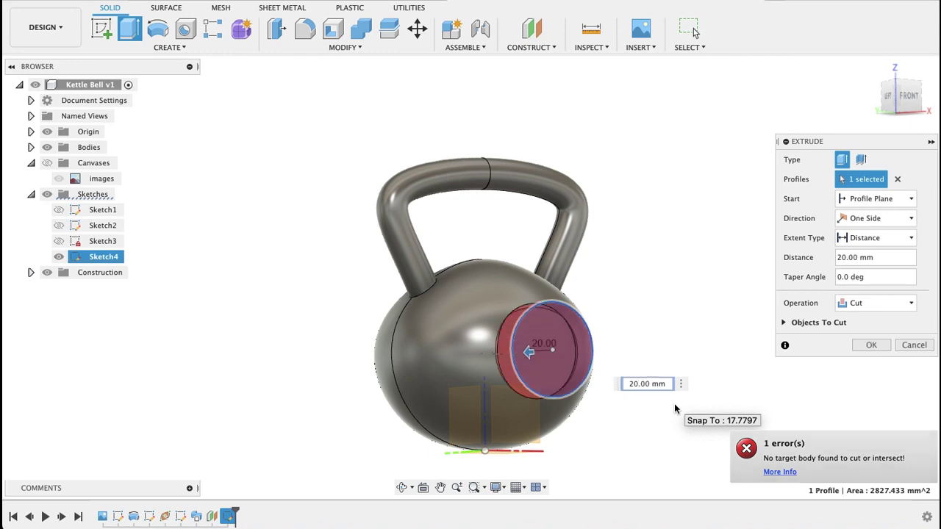
key("BackSpace")
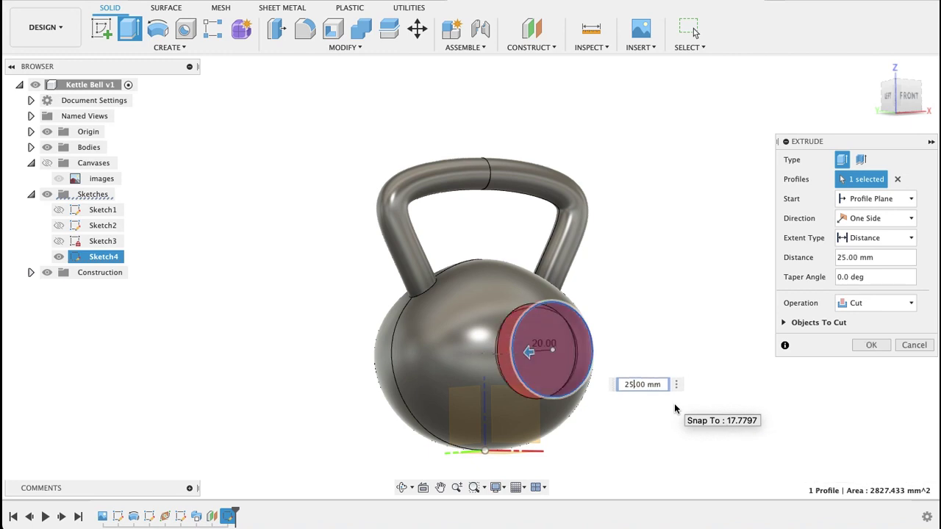
type("5")
left_click(868, 345)
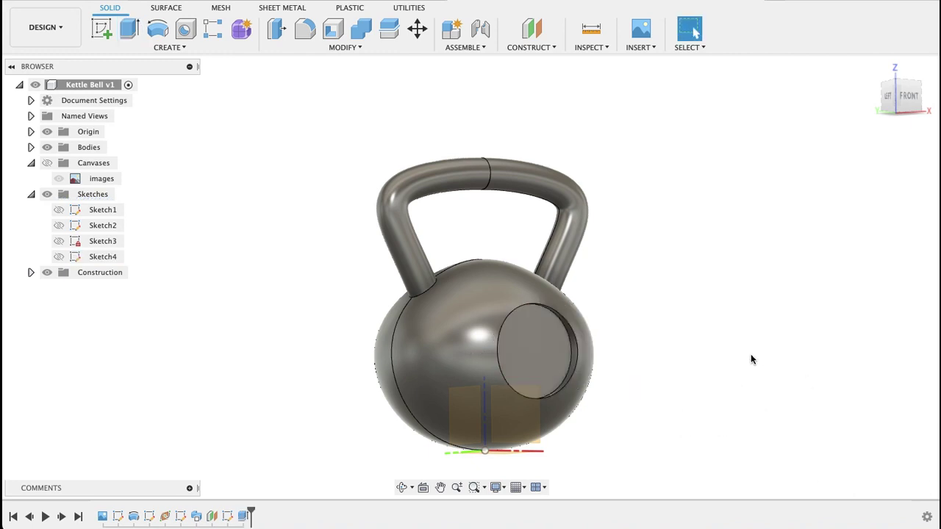
left_click(910, 102)
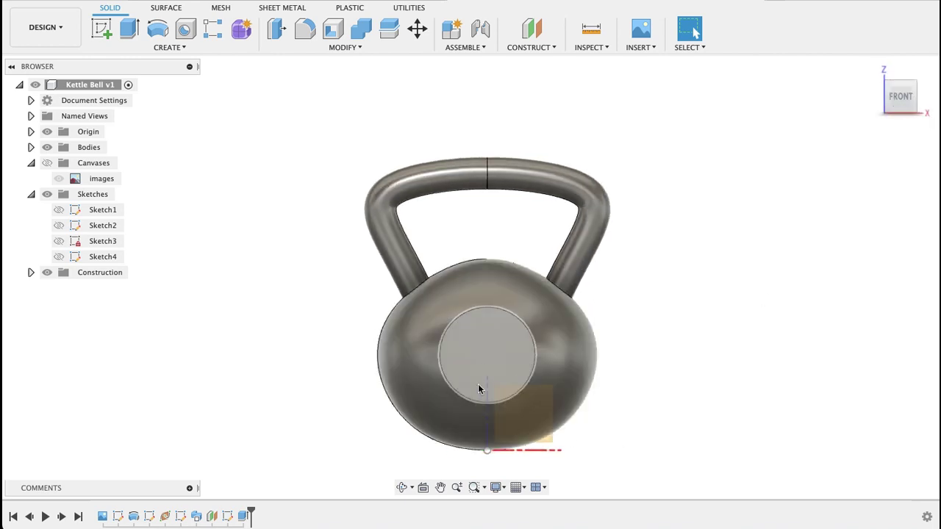
Create a sketch on the flat face of the front circular recess and add the text "12 KG" to it.
left_click(98, 30)
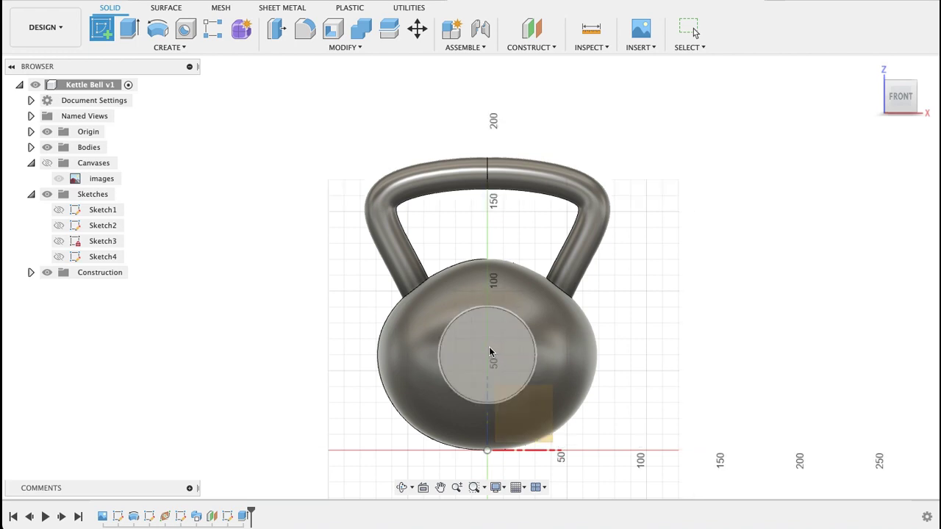
left_click(459, 355)
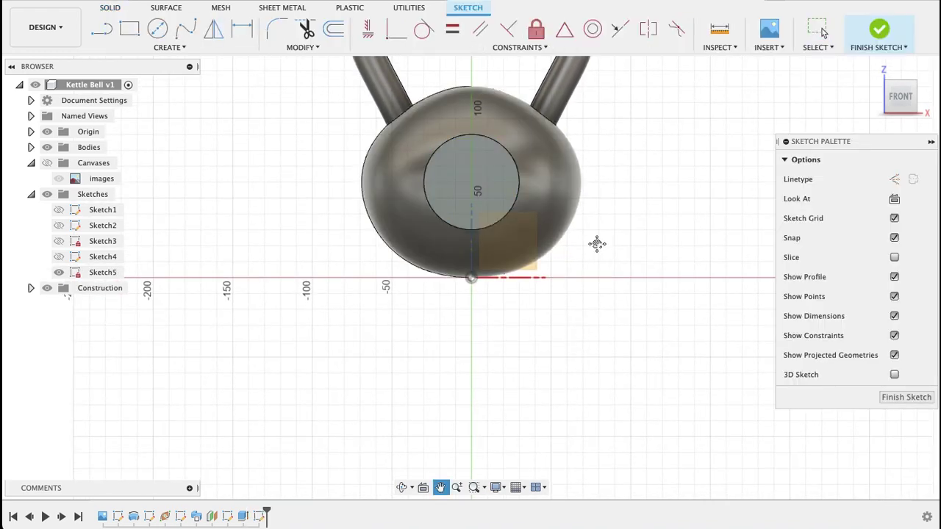
left_click(182, 47)
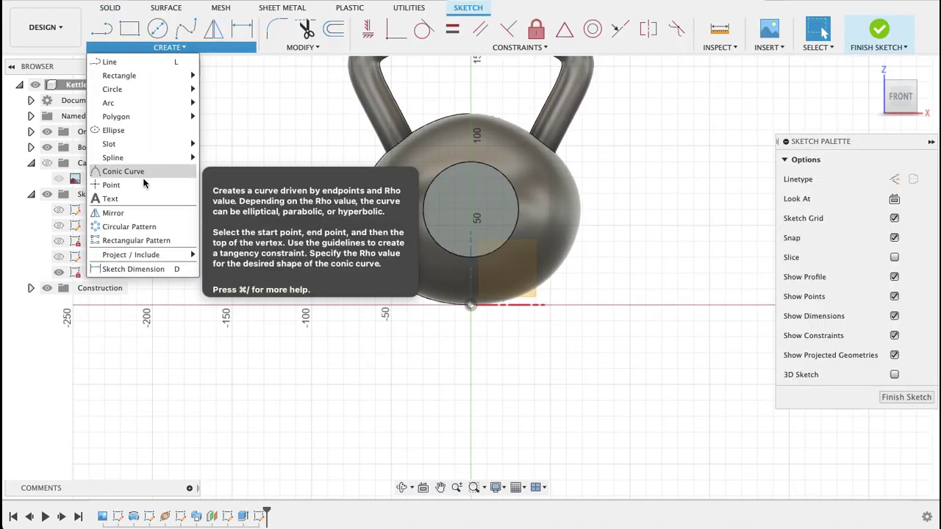
left_click(109, 199)
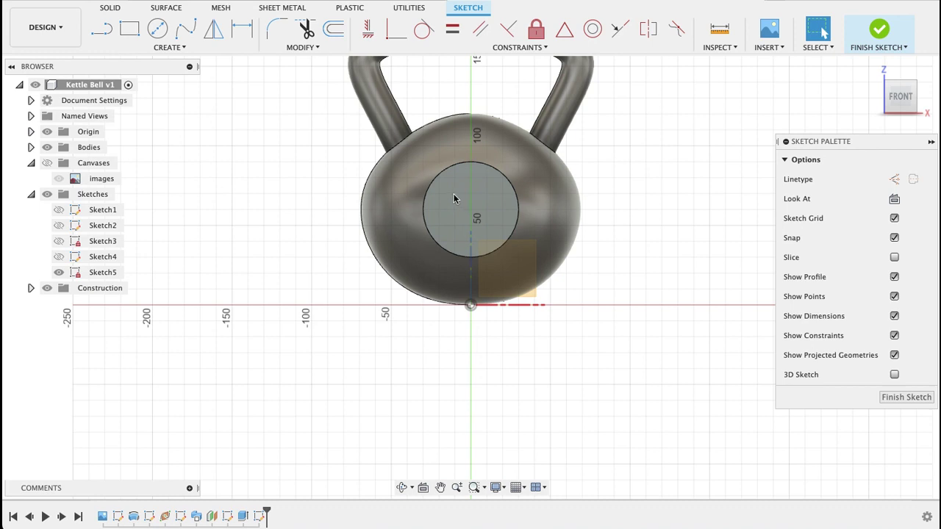
left_click(496, 231)
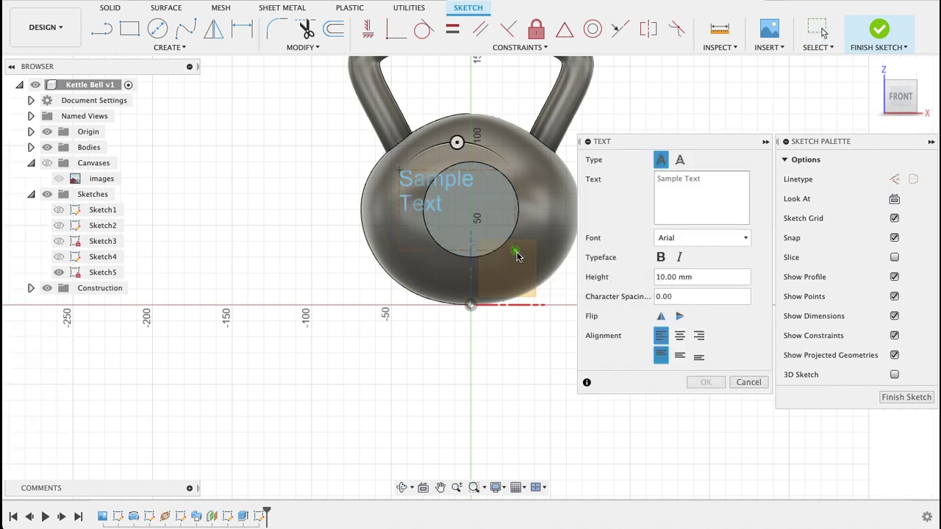
type("12 KG")
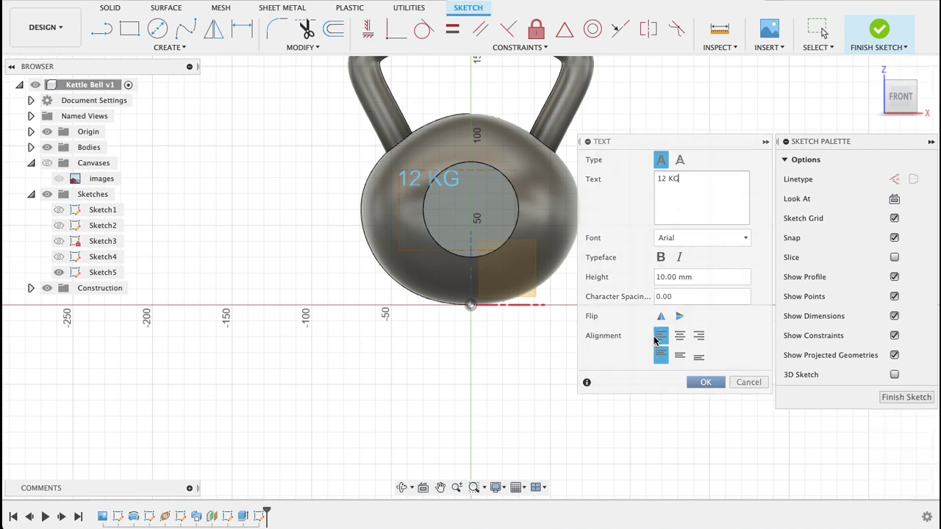
left_click(705, 382)
Fit the text frame inside the recess circle and set the "12 KG" text height to 15 mm.
mouse_move(481, 232)
left_mouse_down()
mouse_move(504, 237)
mouse_move(413, 181)
mouse_move(434, 206)
mouse_move(430, 190)
left_mouse_up()
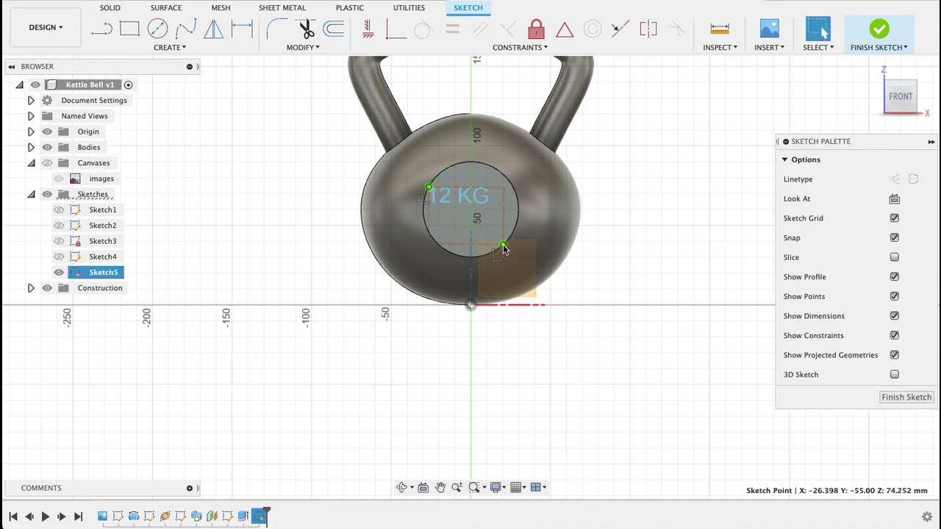
left_click(486, 215)
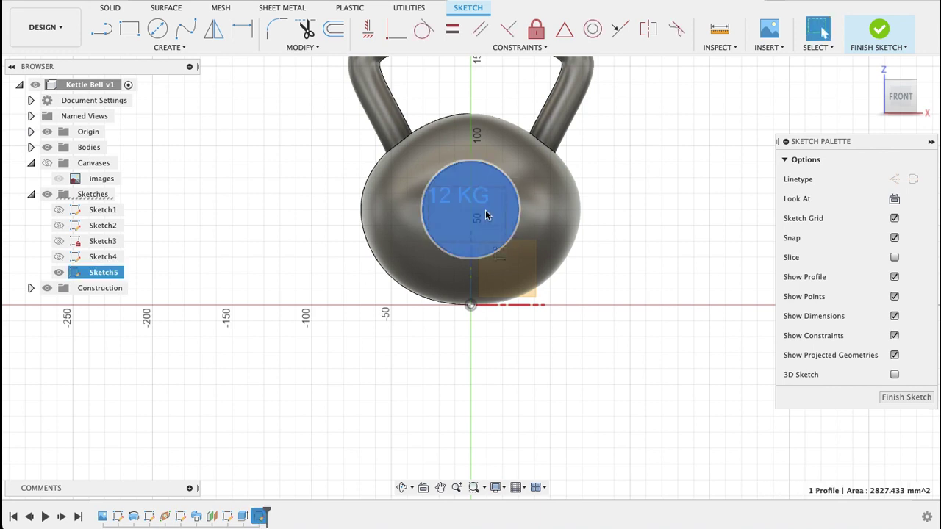
double_click(450, 200)
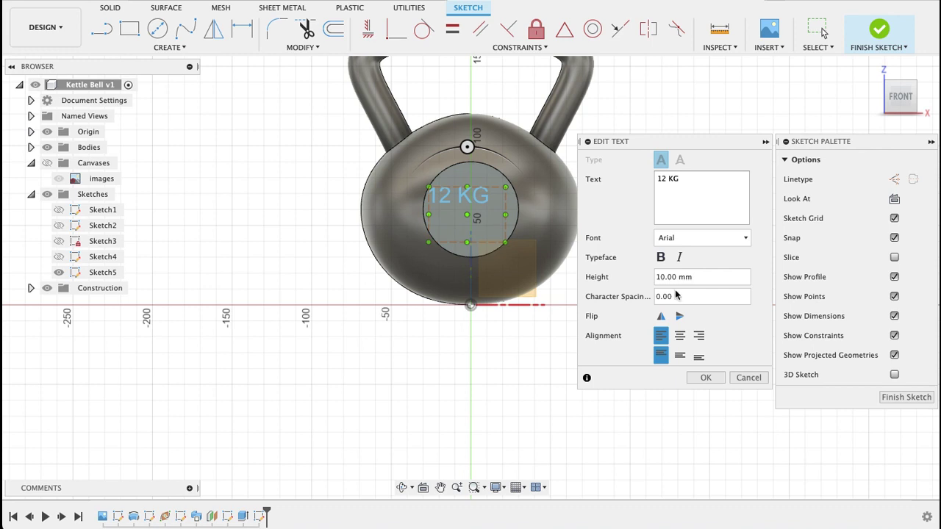
left_click(666, 278)
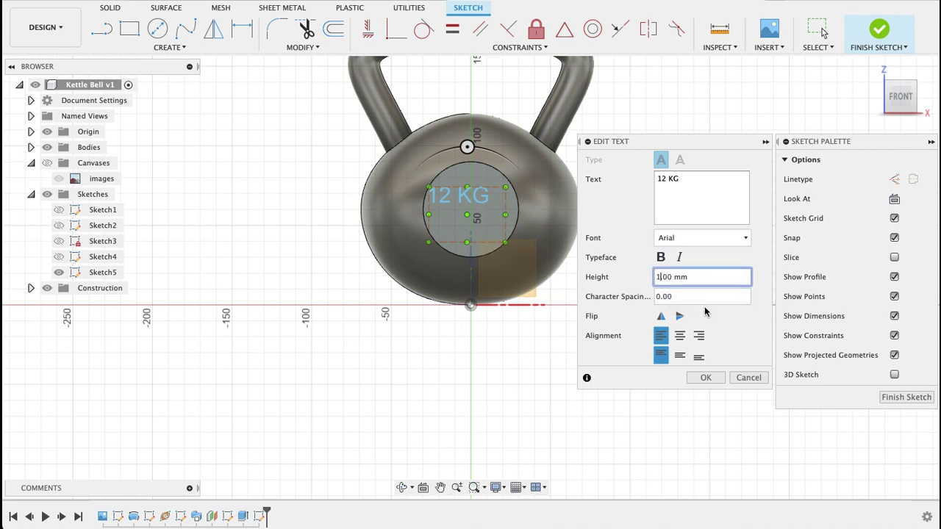
type("15")
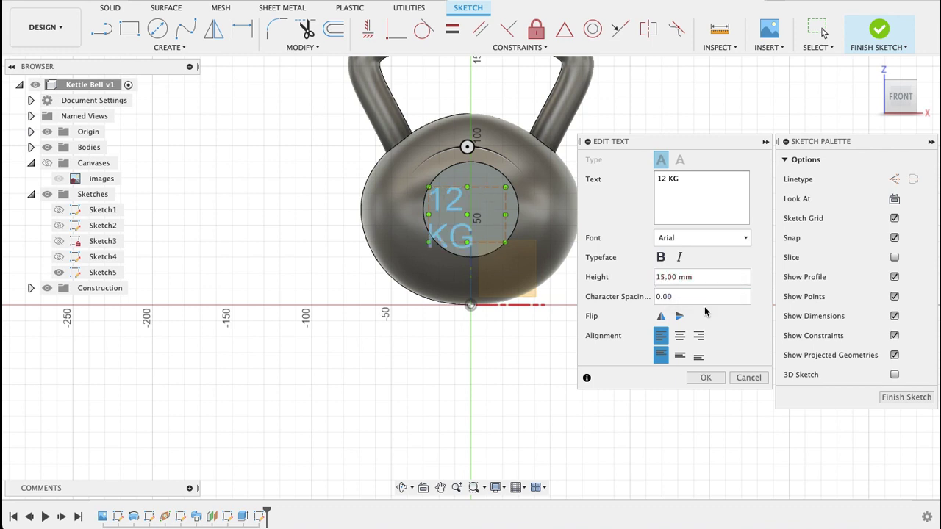
type(".")
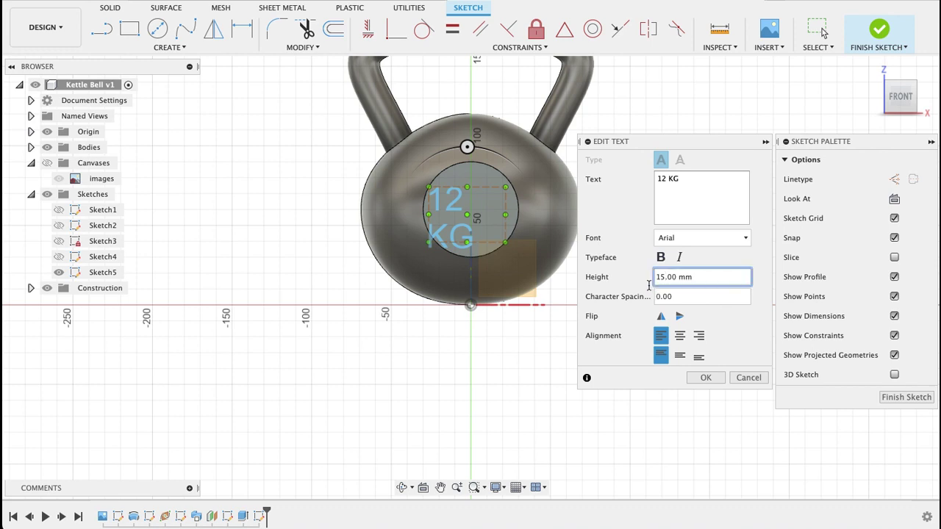
left_click(505, 219)
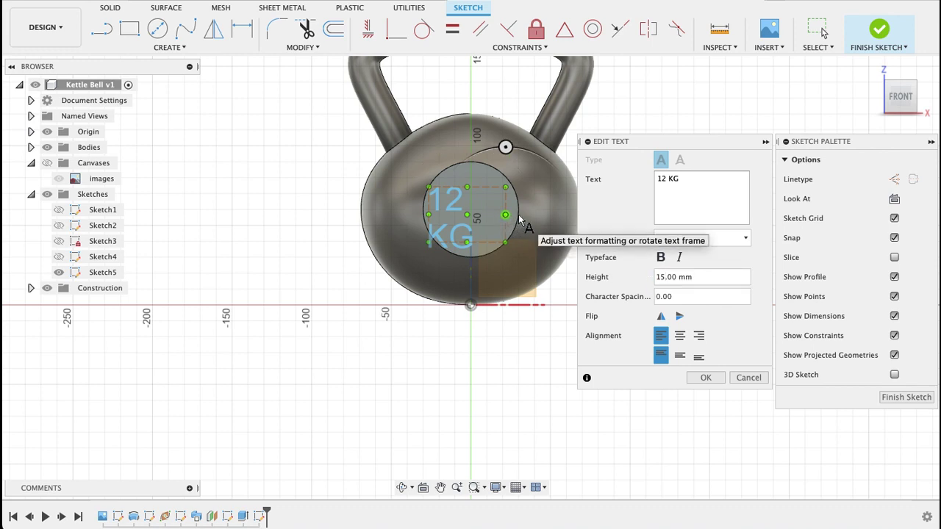
key("Return")
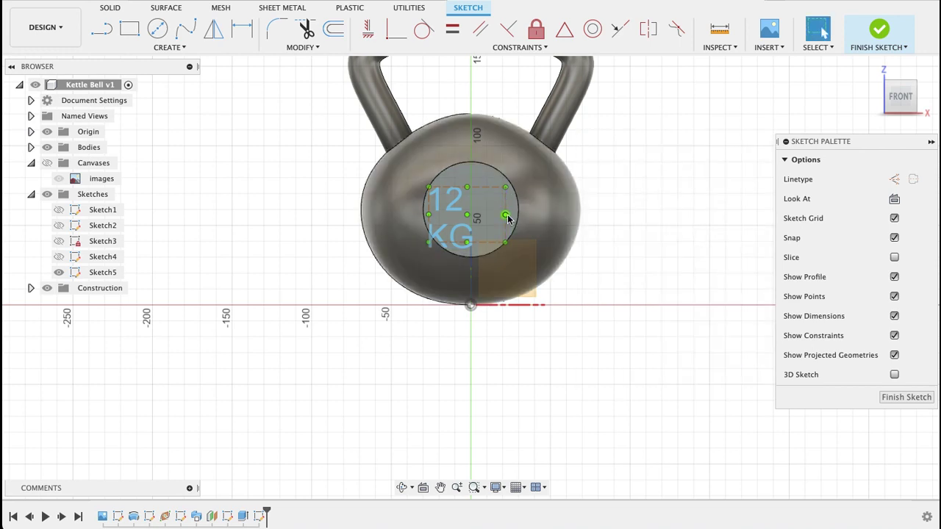
Widen the text frame to the recess circle's edges and level it with a Horizontal/Vertical constraint.
mouse_move(507, 218)
left_mouse_down()
mouse_move(530, 216)
mouse_move(497, 209)
mouse_move(515, 208)
mouse_move(518, 220)
left_mouse_up()
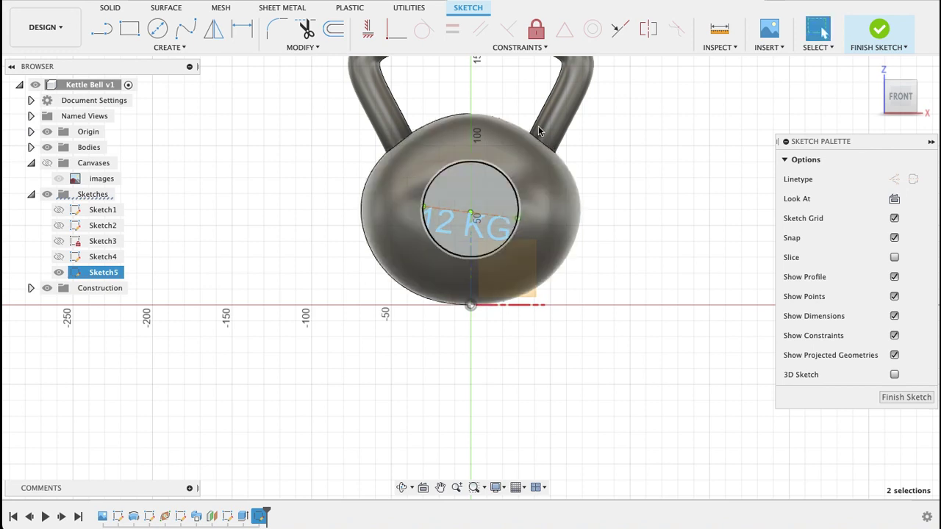
left_click(367, 28)
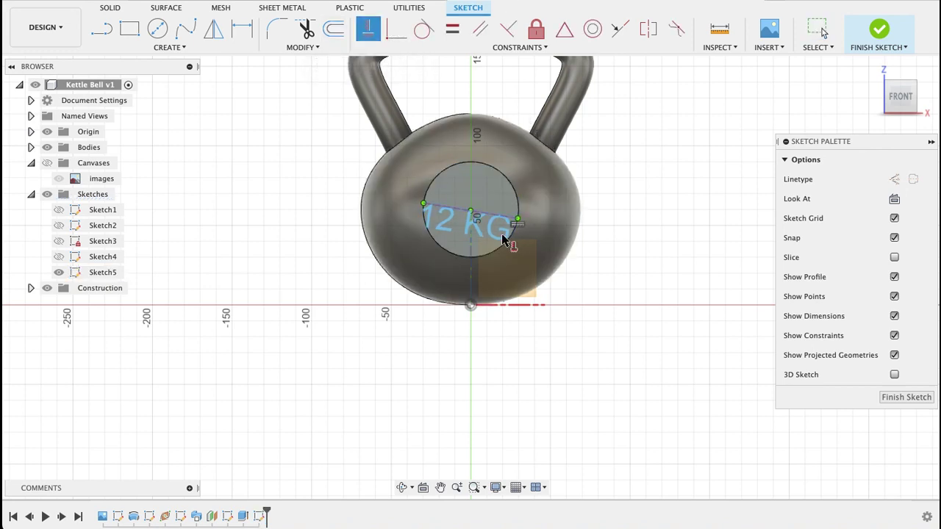
left_click(508, 221)
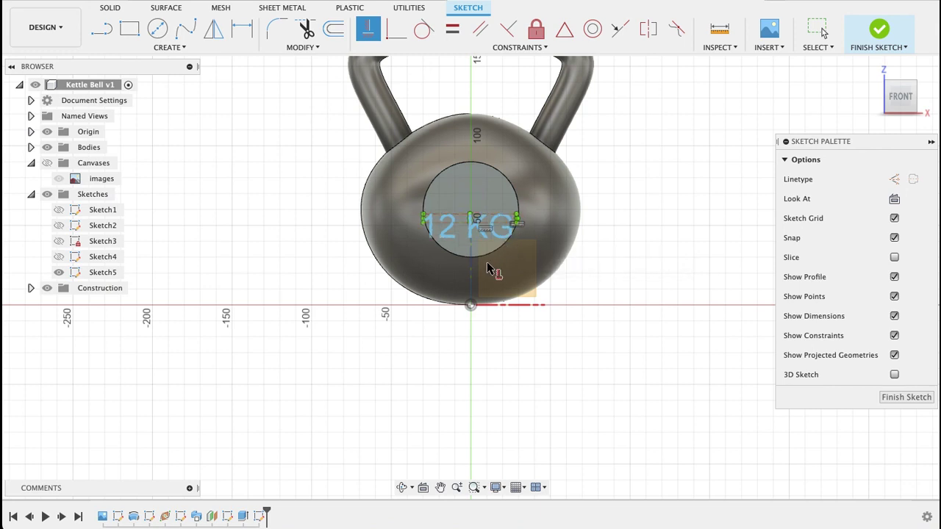
Move the "12 KG" text up to the middle of the recess circle and finish the sketch.
scroll(461, 249, "up", 5)
key("Escape")
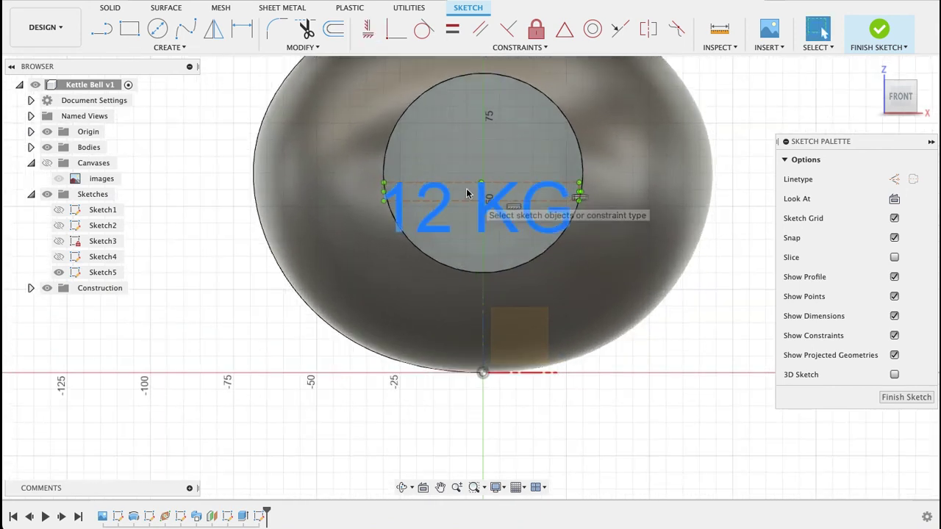
left_click_drag(482, 185, 483, 152)
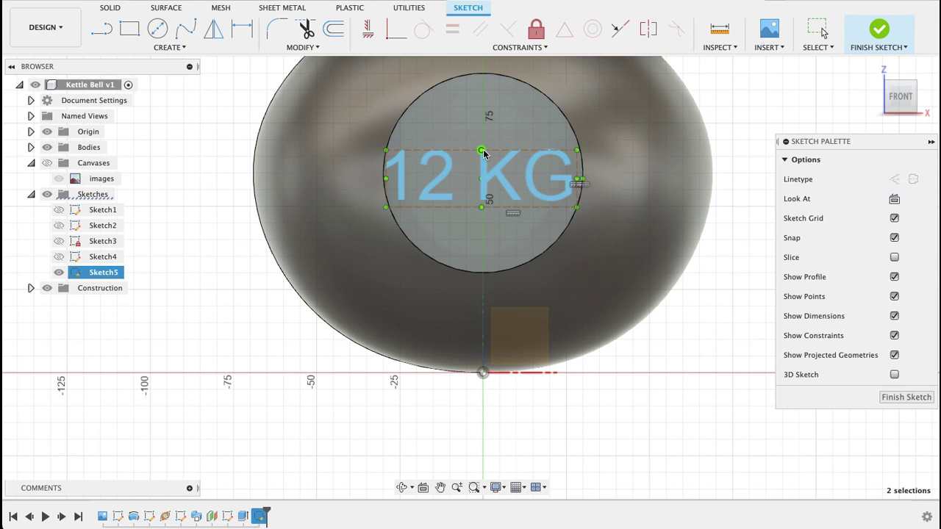
left_click(906, 399)
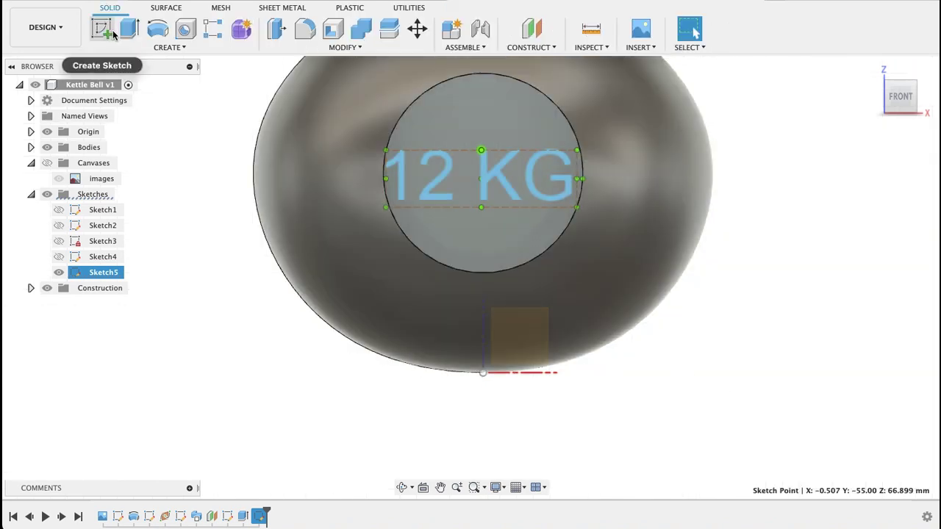
Extrude the "12 KG" text 5 mm outward from the recess face, joined to the kettlebell body.
left_click(396, 197)
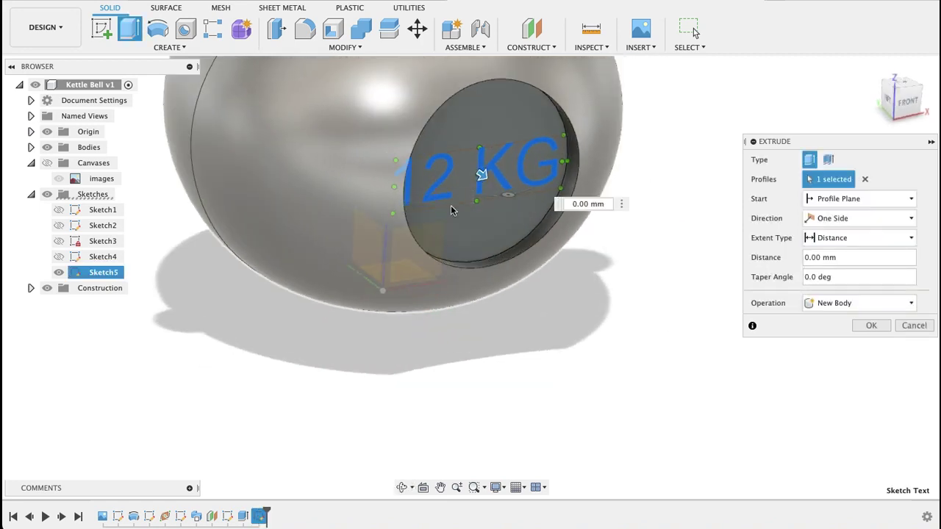
left_click_drag(483, 175, 515, 195)
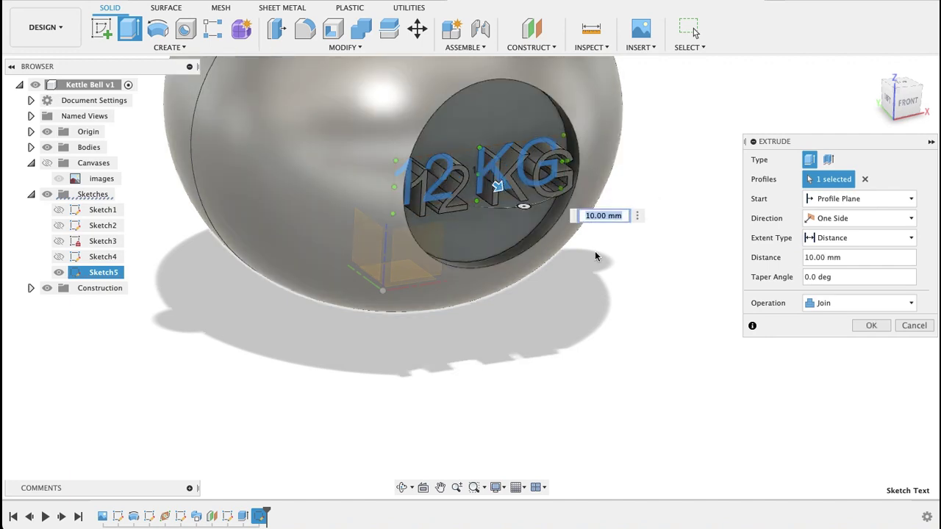
left_click(592, 217)
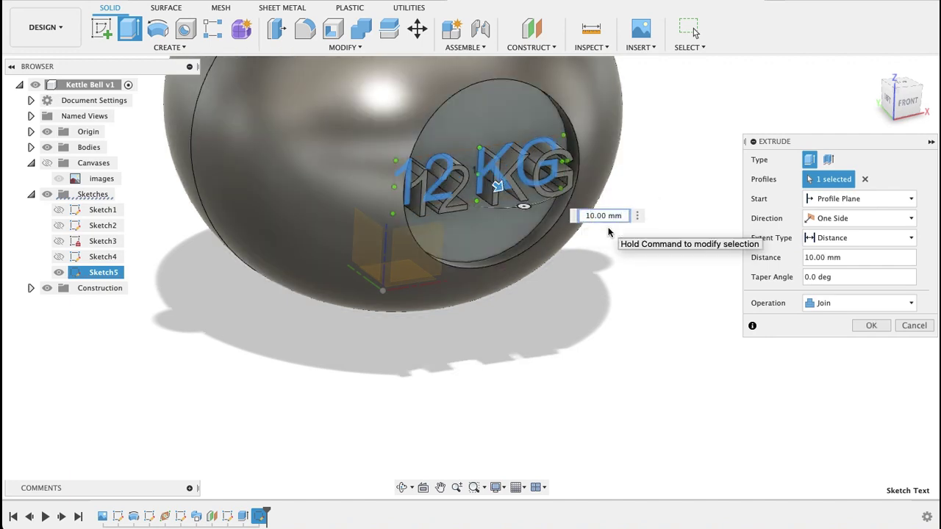
key("Left")
key("Delete")
key("Delete")
key("Delete")
type("5")
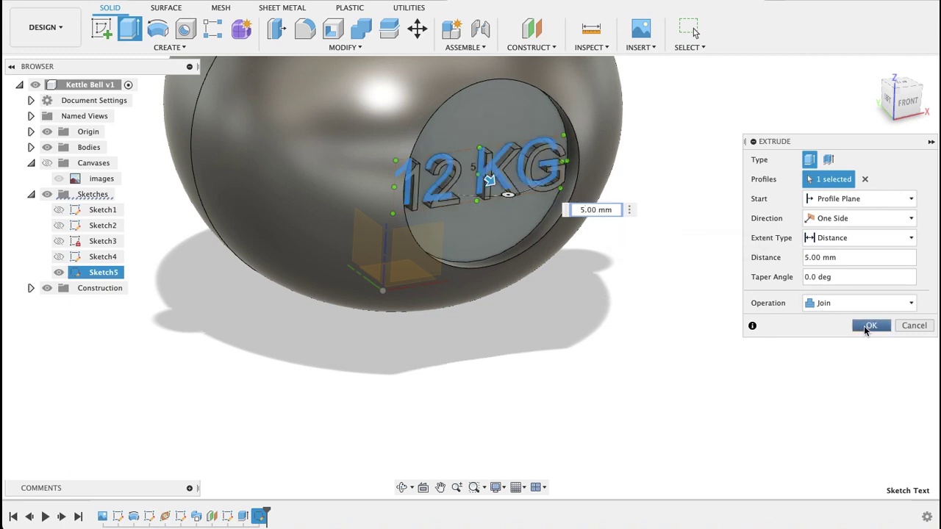
left_click(868, 327)
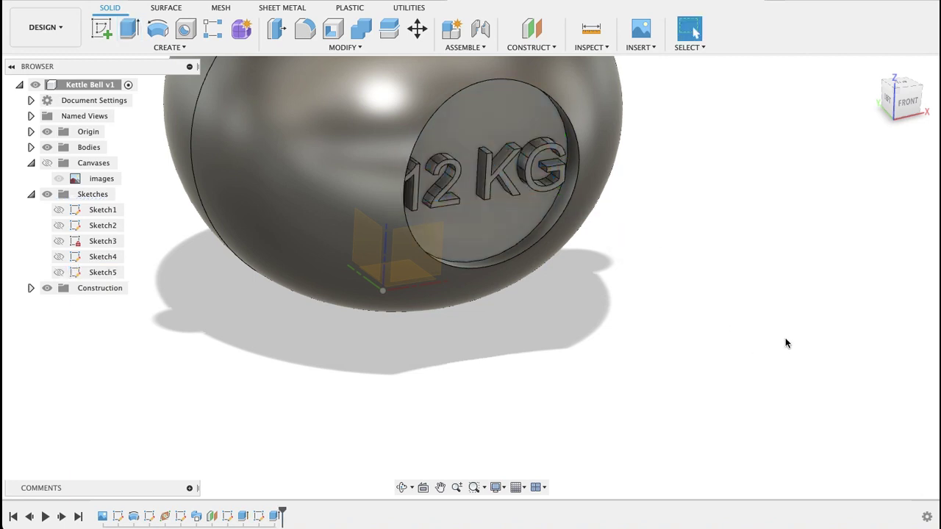
Show the kettlebell in the home view with origin, canvases, sketches and construction geometry hidden and their browser folders collapsed.
middle_click_drag(786, 343, 736, 311, "shift")
scroll(760, 324, "down", 5)
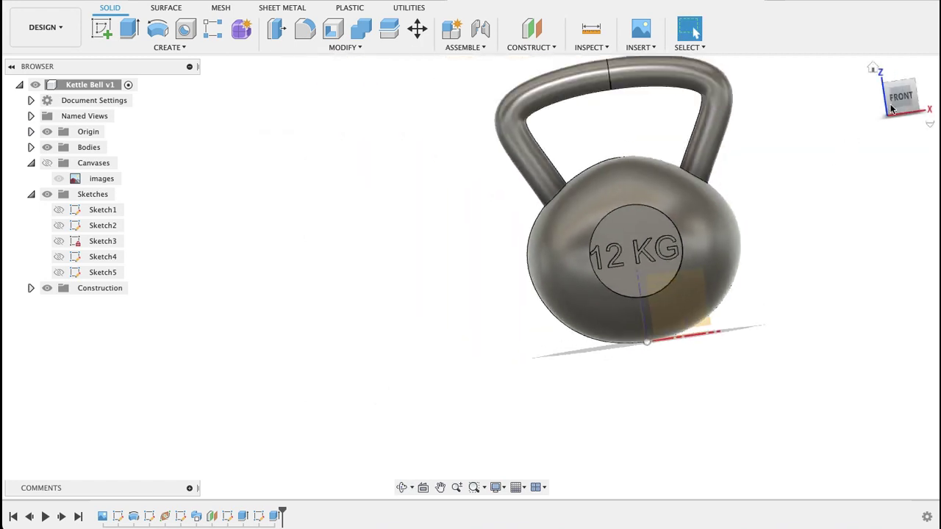
left_click(891, 109)
left_click(873, 68)
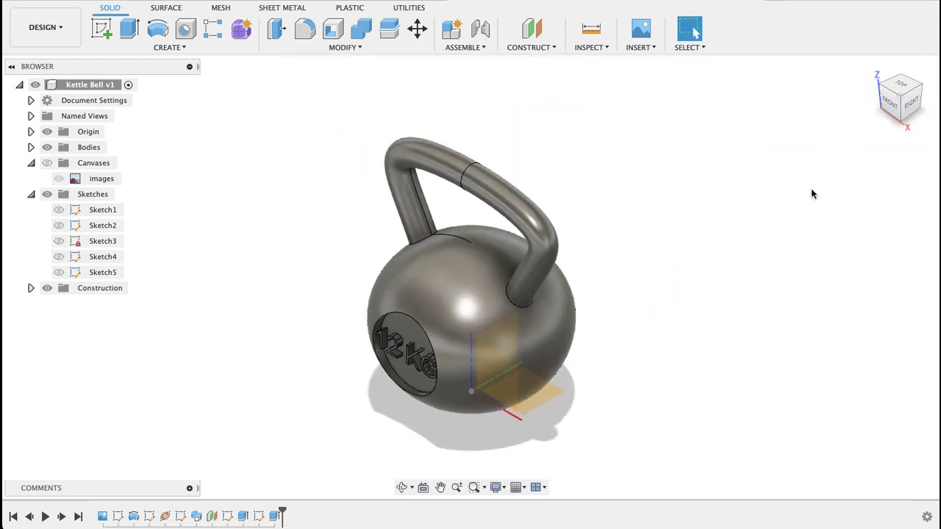
left_click(46, 163)
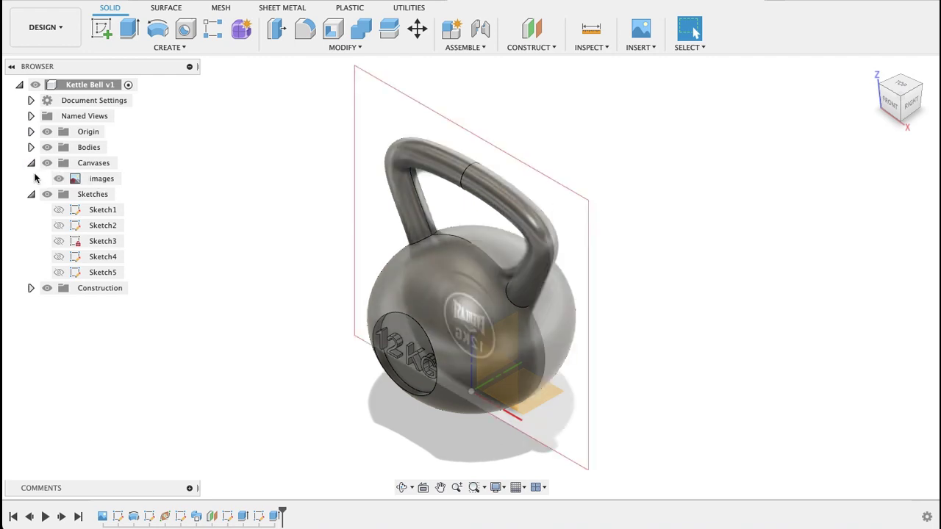
left_click(31, 194)
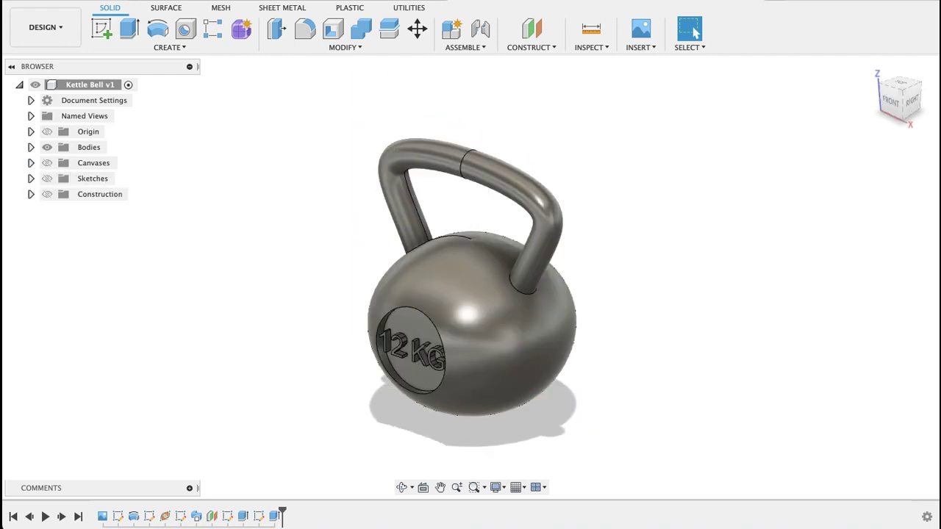